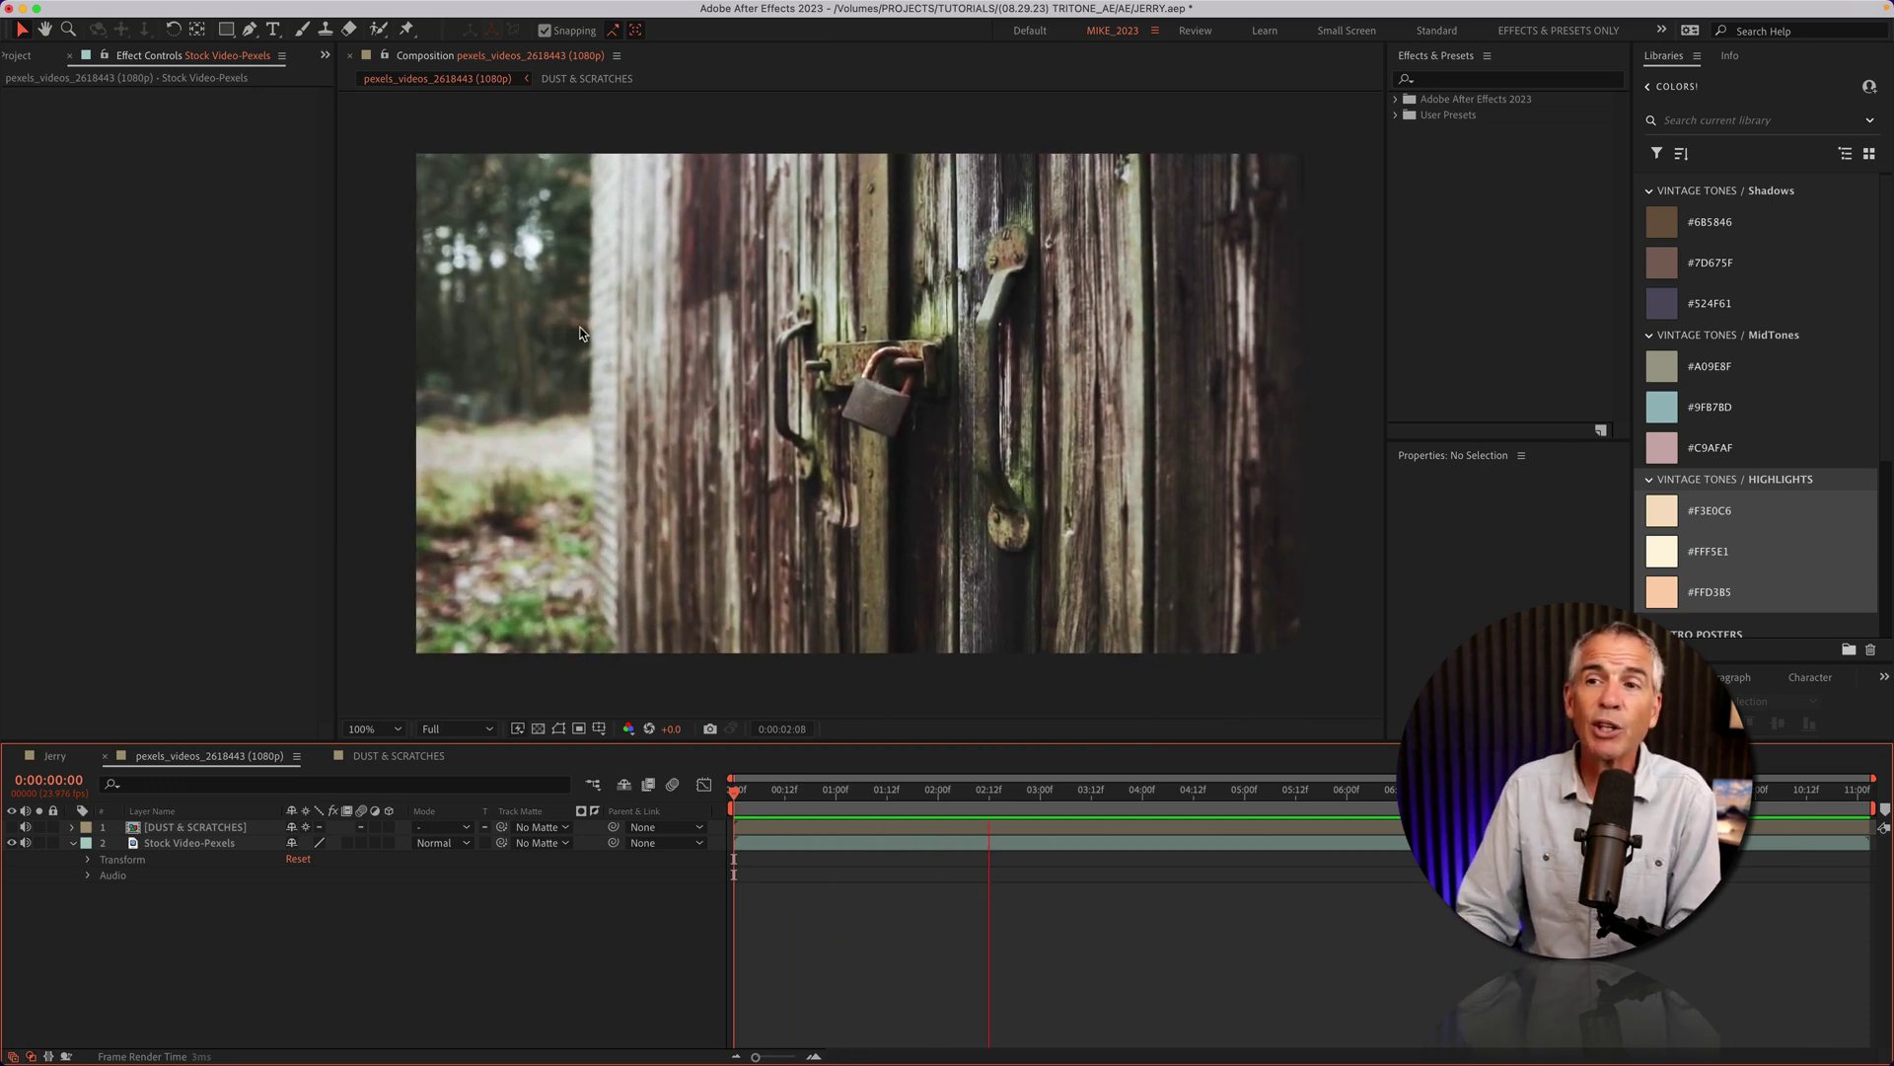
Step: Enable Hide Shy Layers so the shy DUST & SCRATCHES layer disappears from the timeline
click(623, 783)
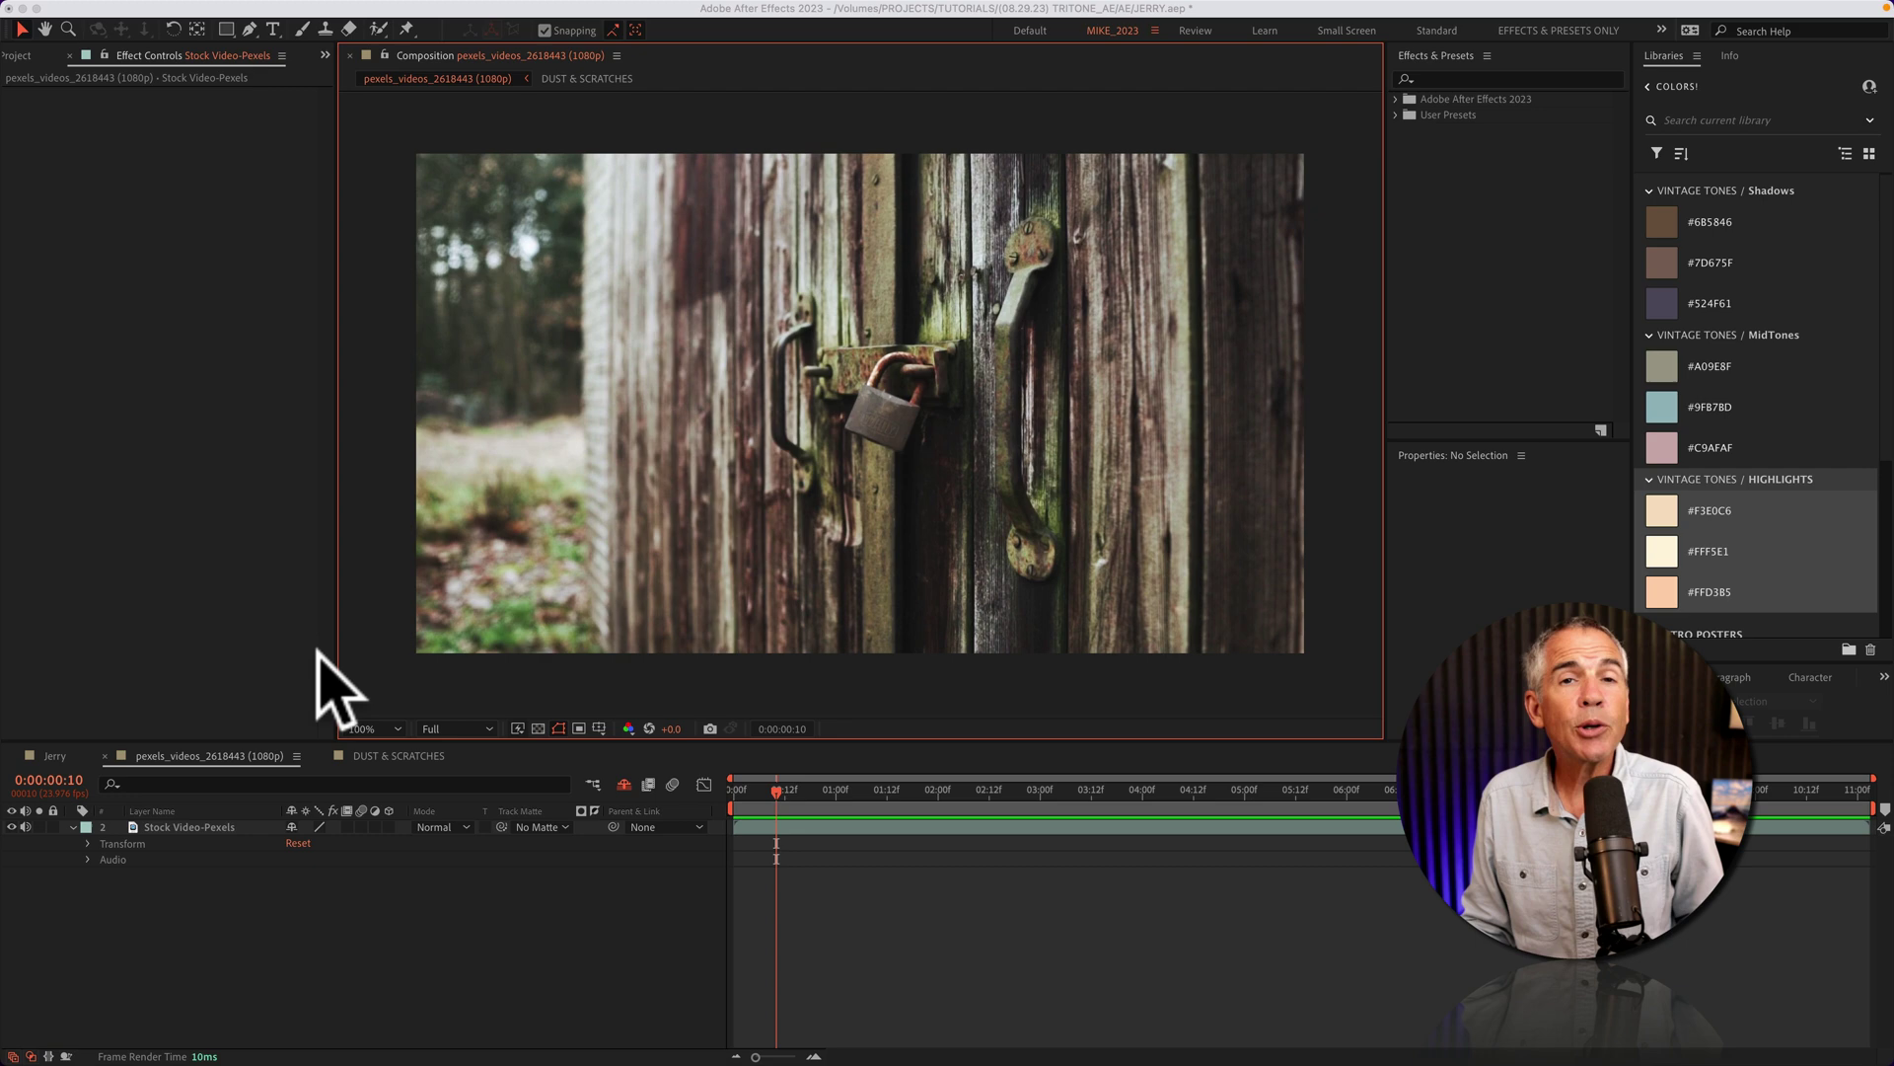
Step: Create a new adjustment layer, Adjustment Layer 4, via Layer > New > Adjustment Layer
right_click(370, 204)
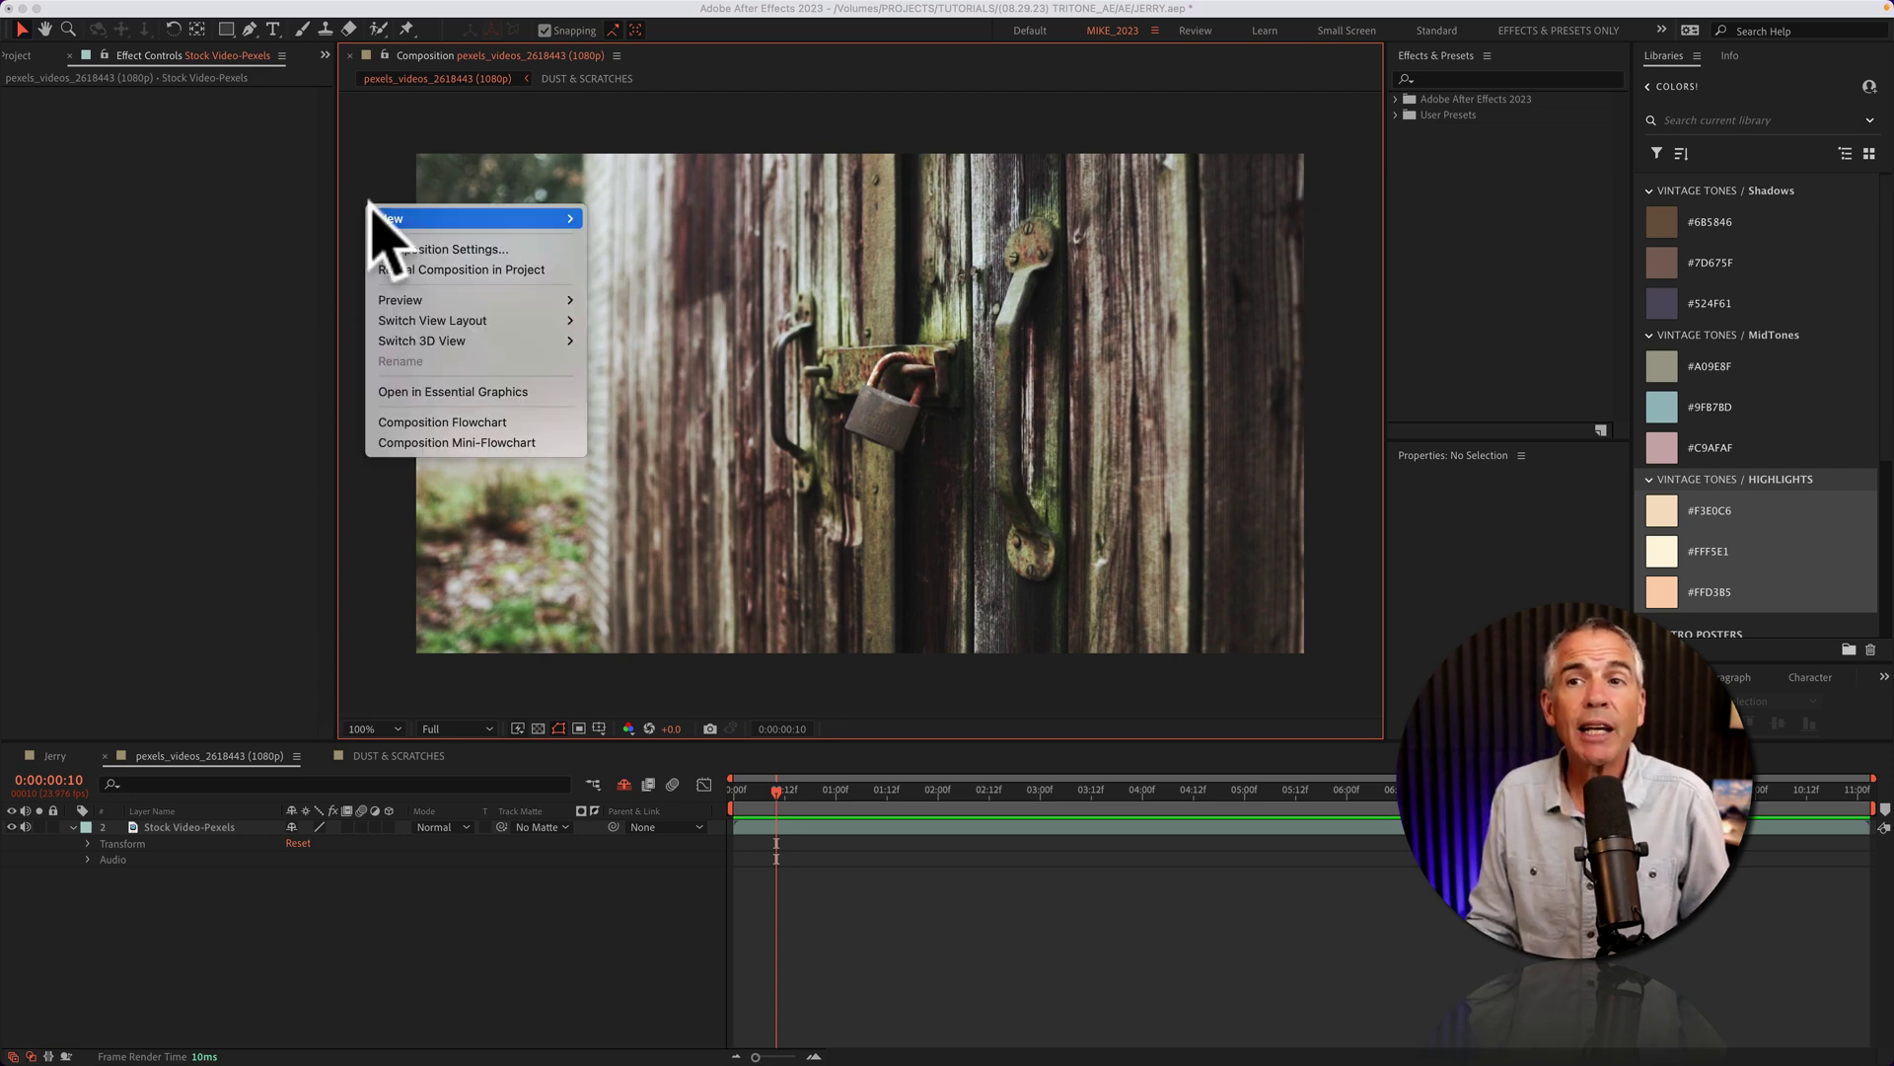
mouse_move(392, 211)
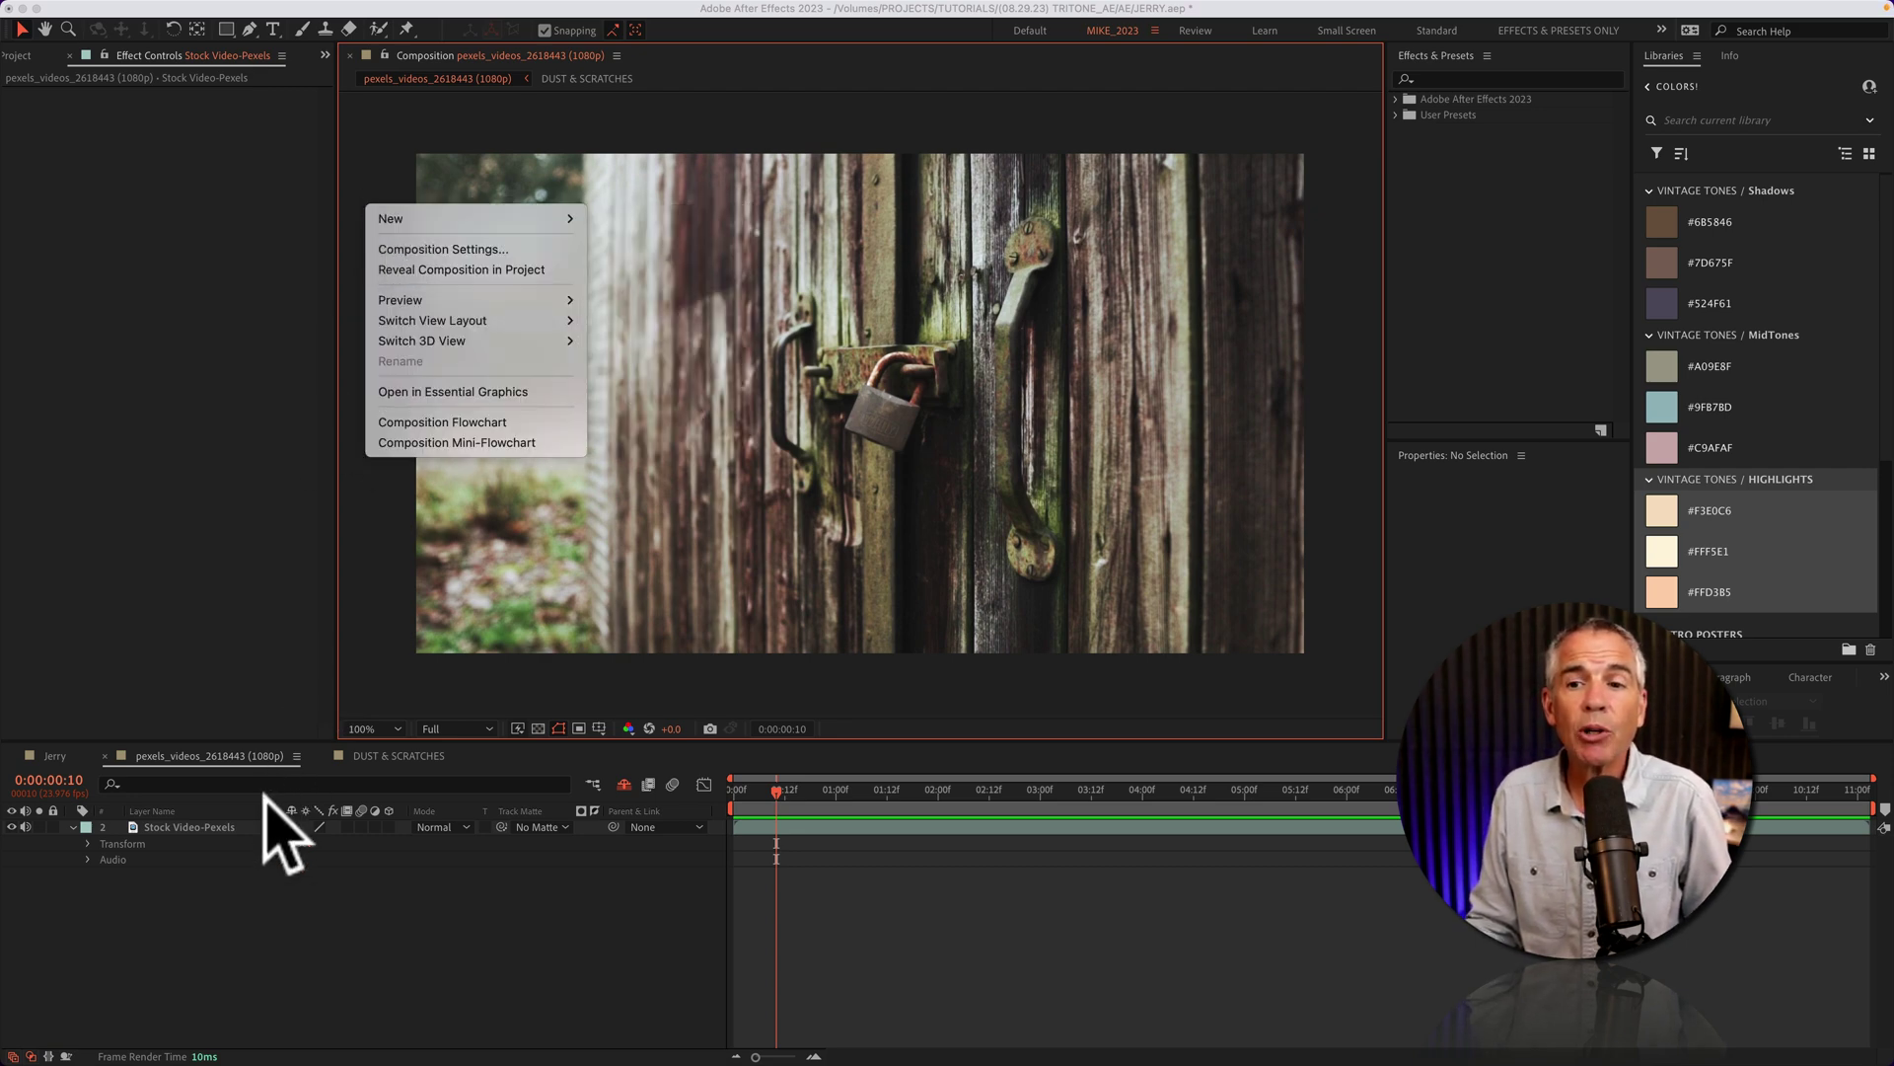
click(247, 903)
right_click(245, 888)
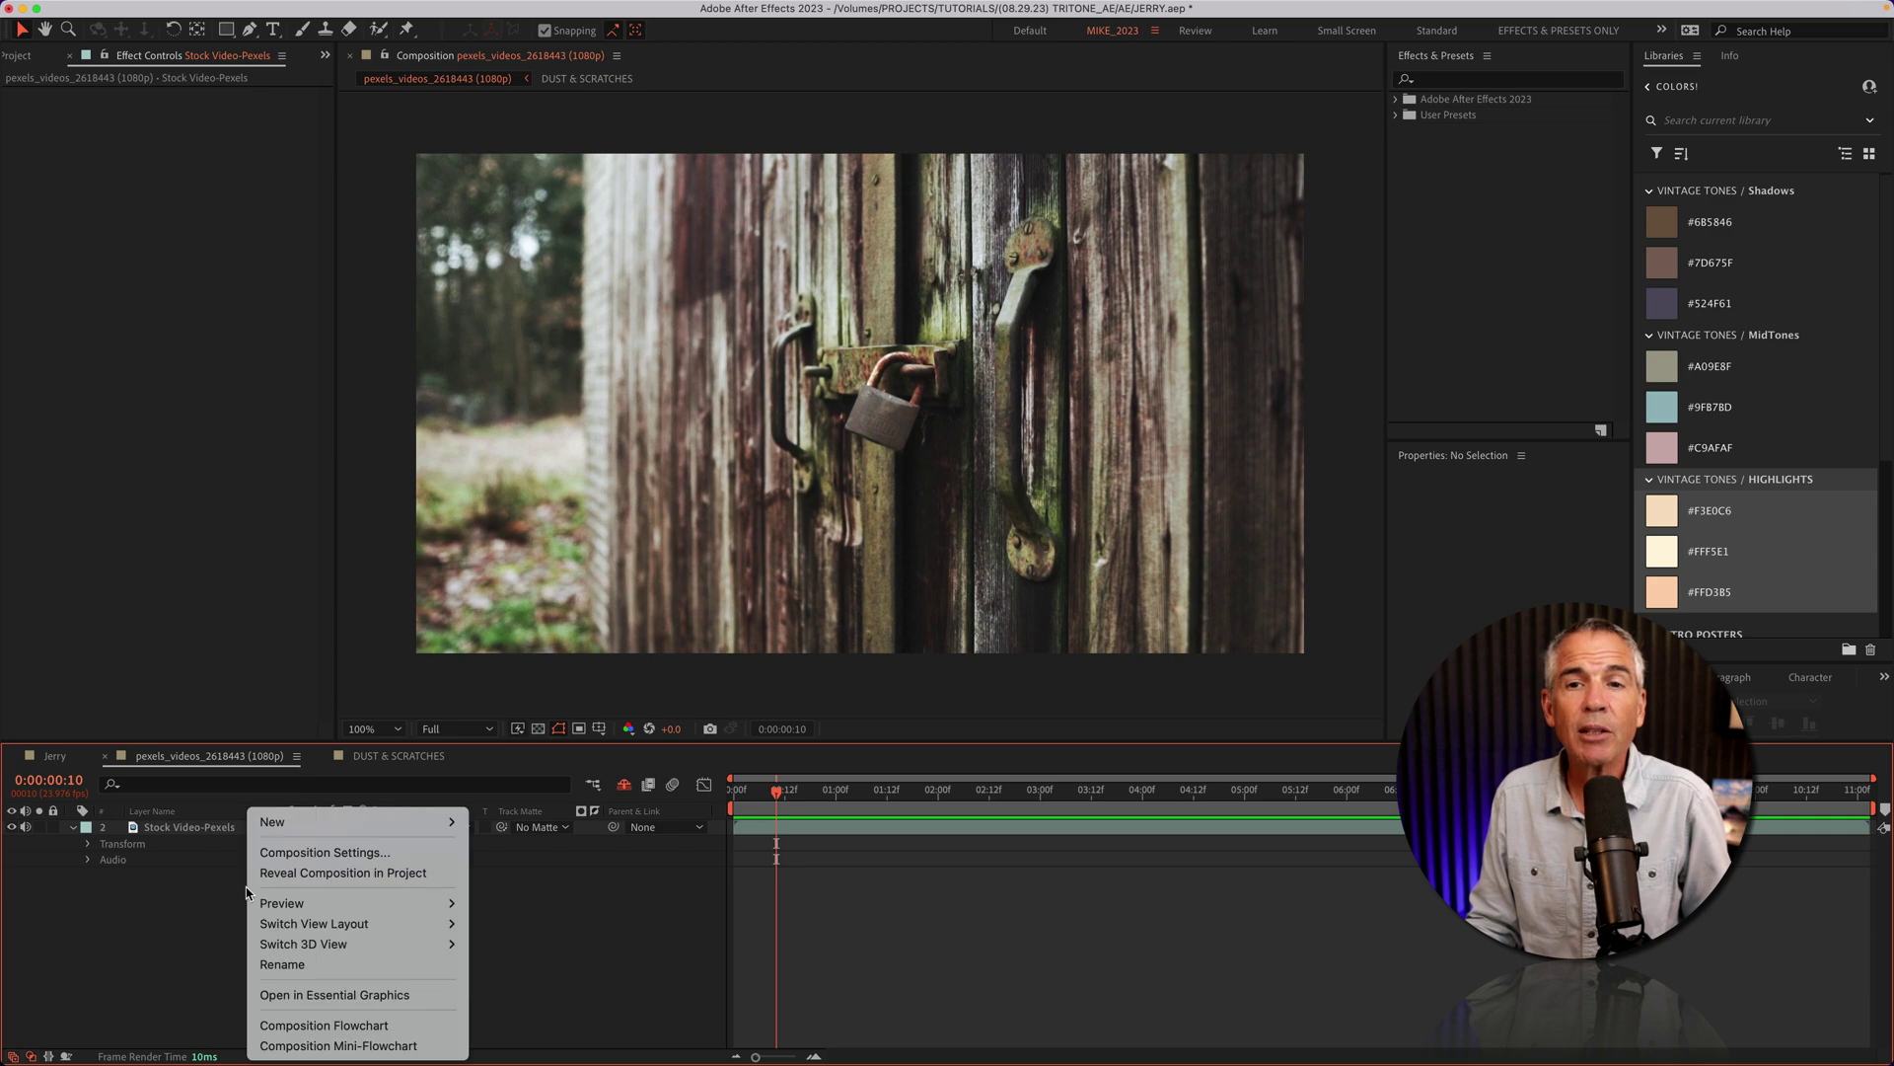
click(246, 888)
mouse_move(217, 1)
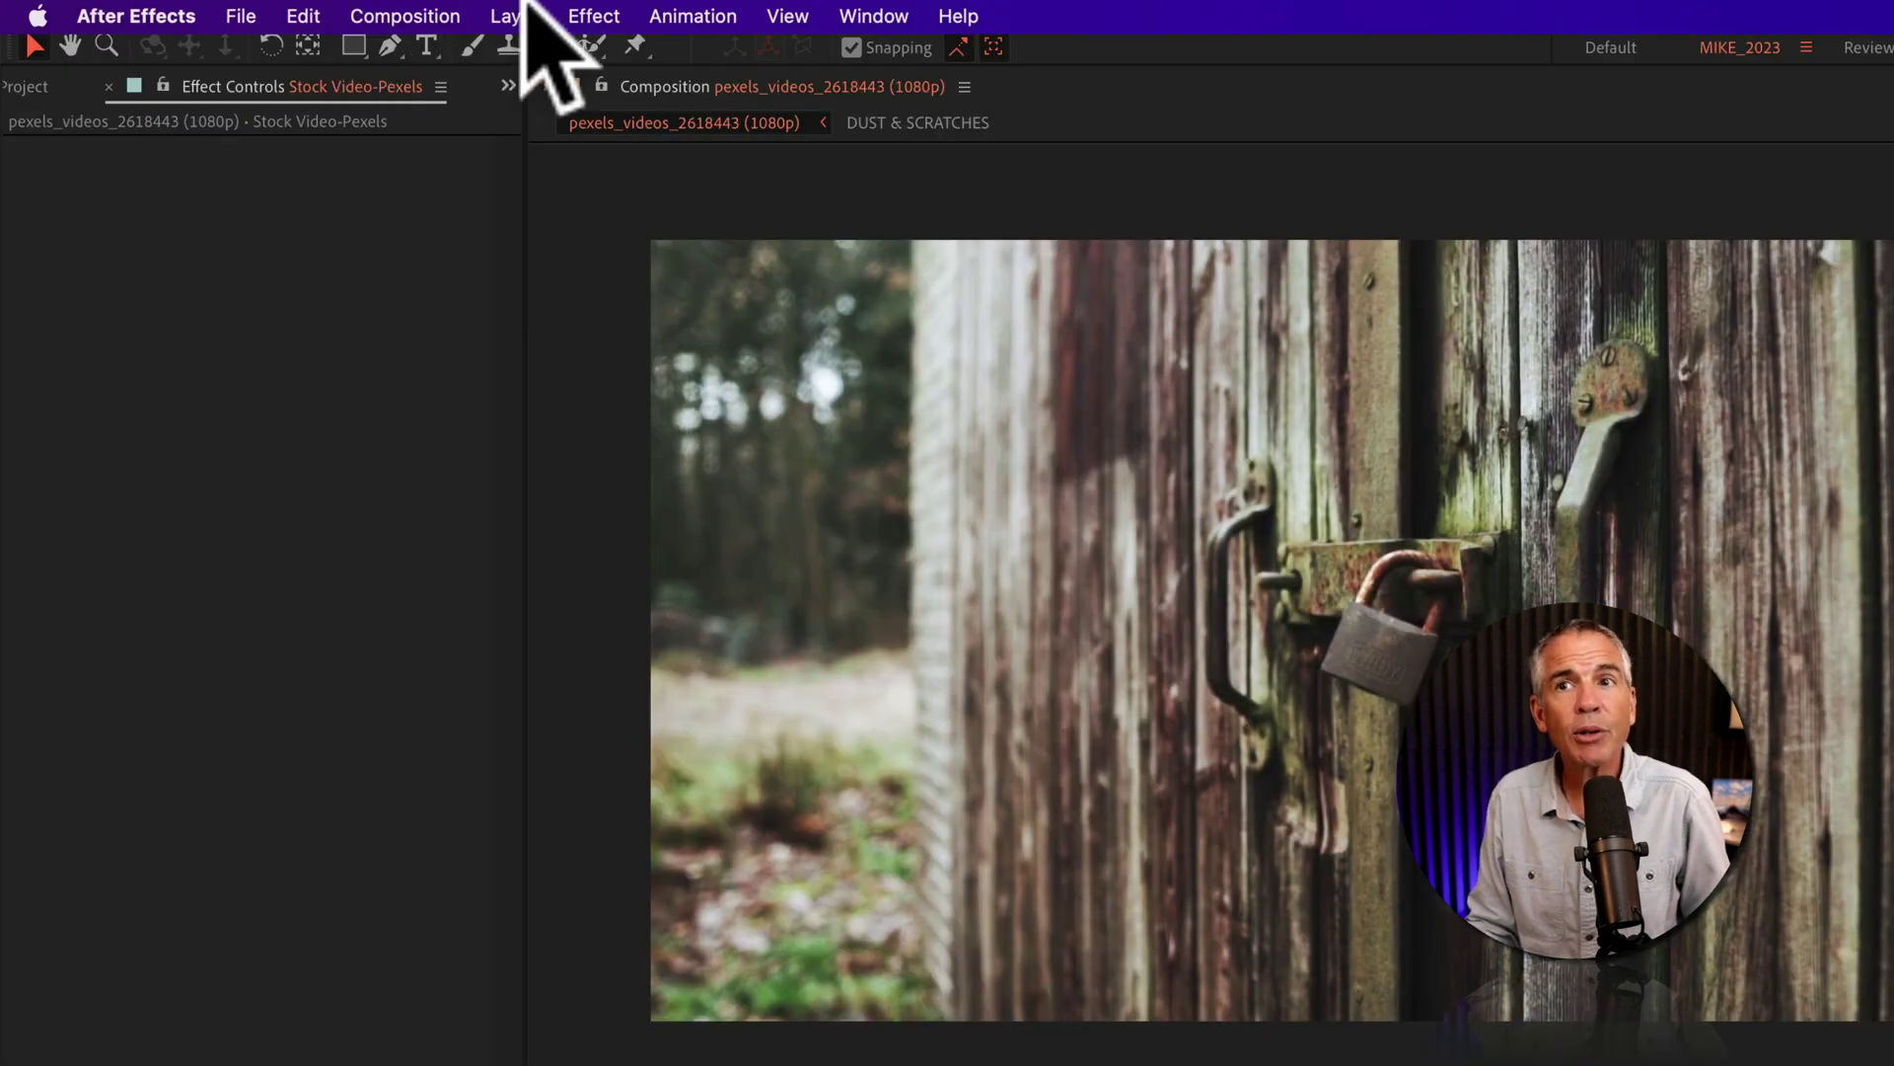
click(521, 14)
mouse_move(536, 59)
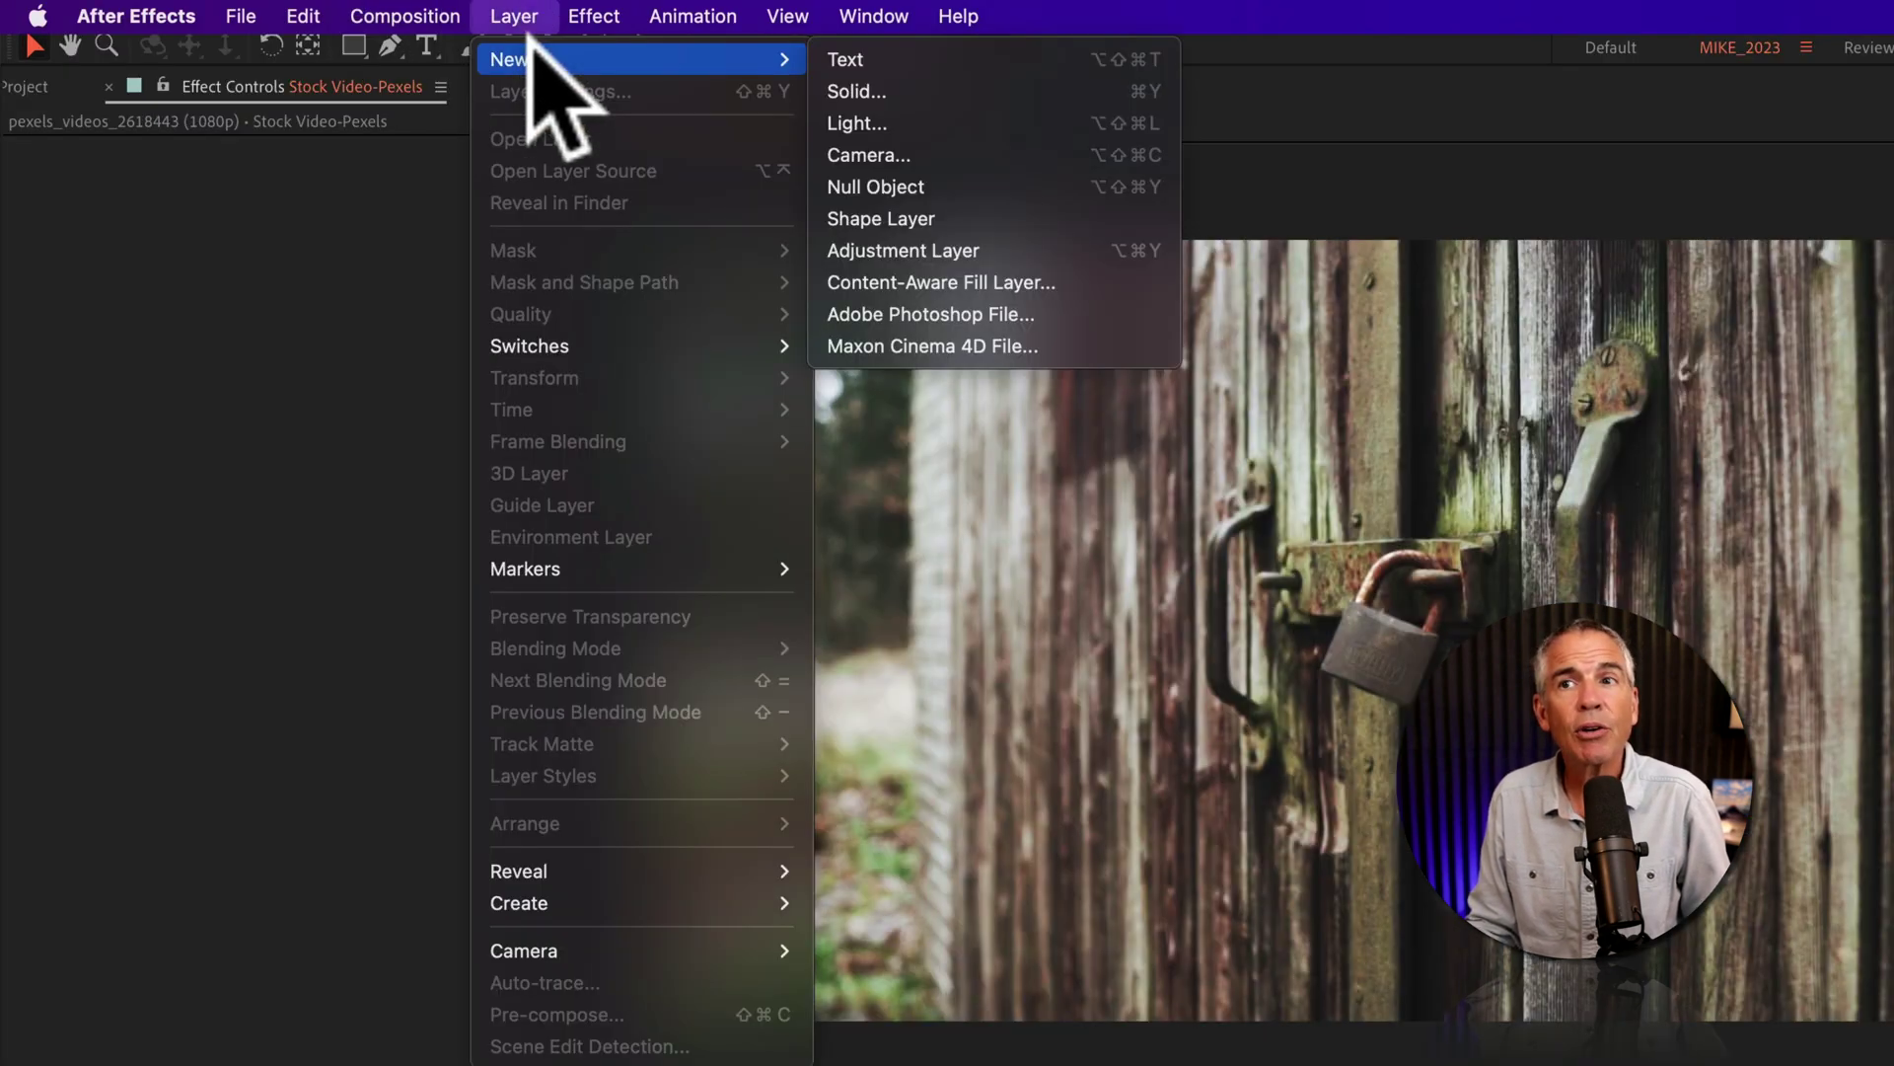
click(1044, 253)
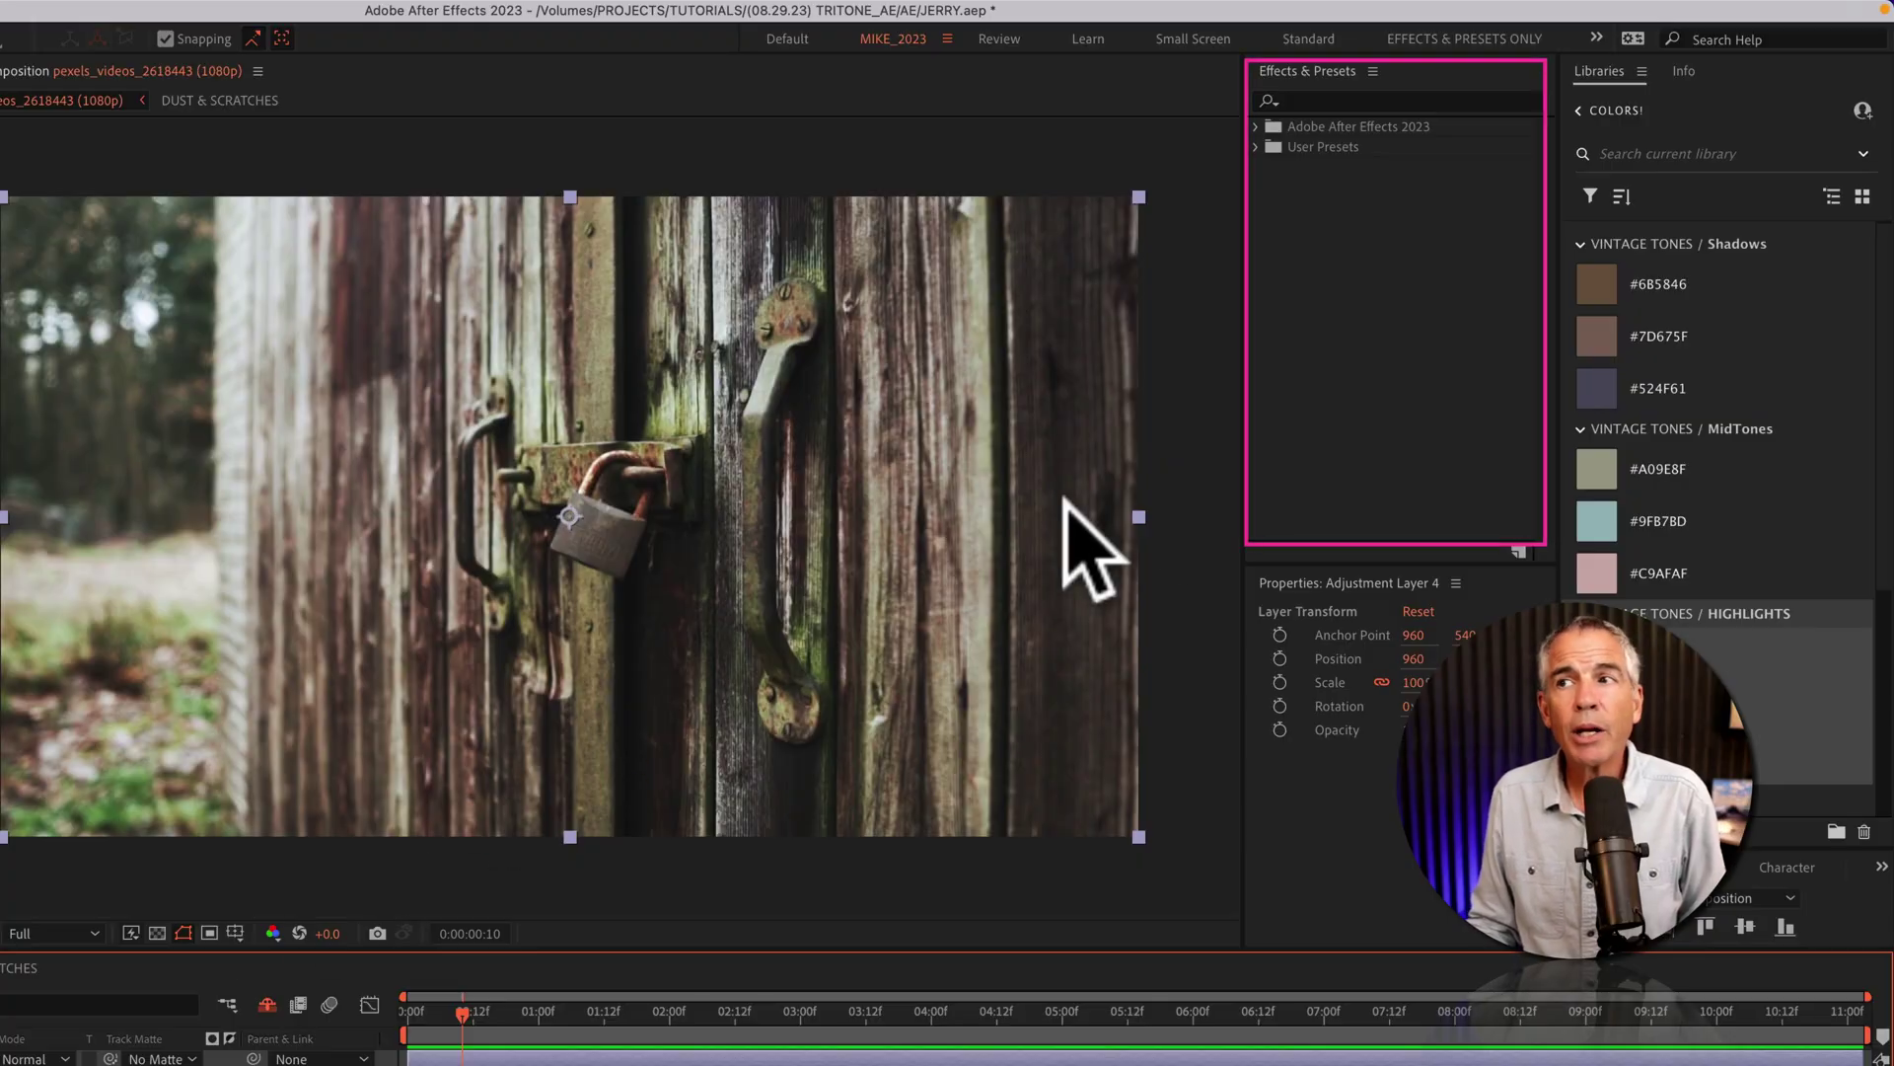
Step: Search Effects & Presets for 'tritone' and apply Tritone to Adjustment Layer 4 for a sepia tint
click(1333, 383)
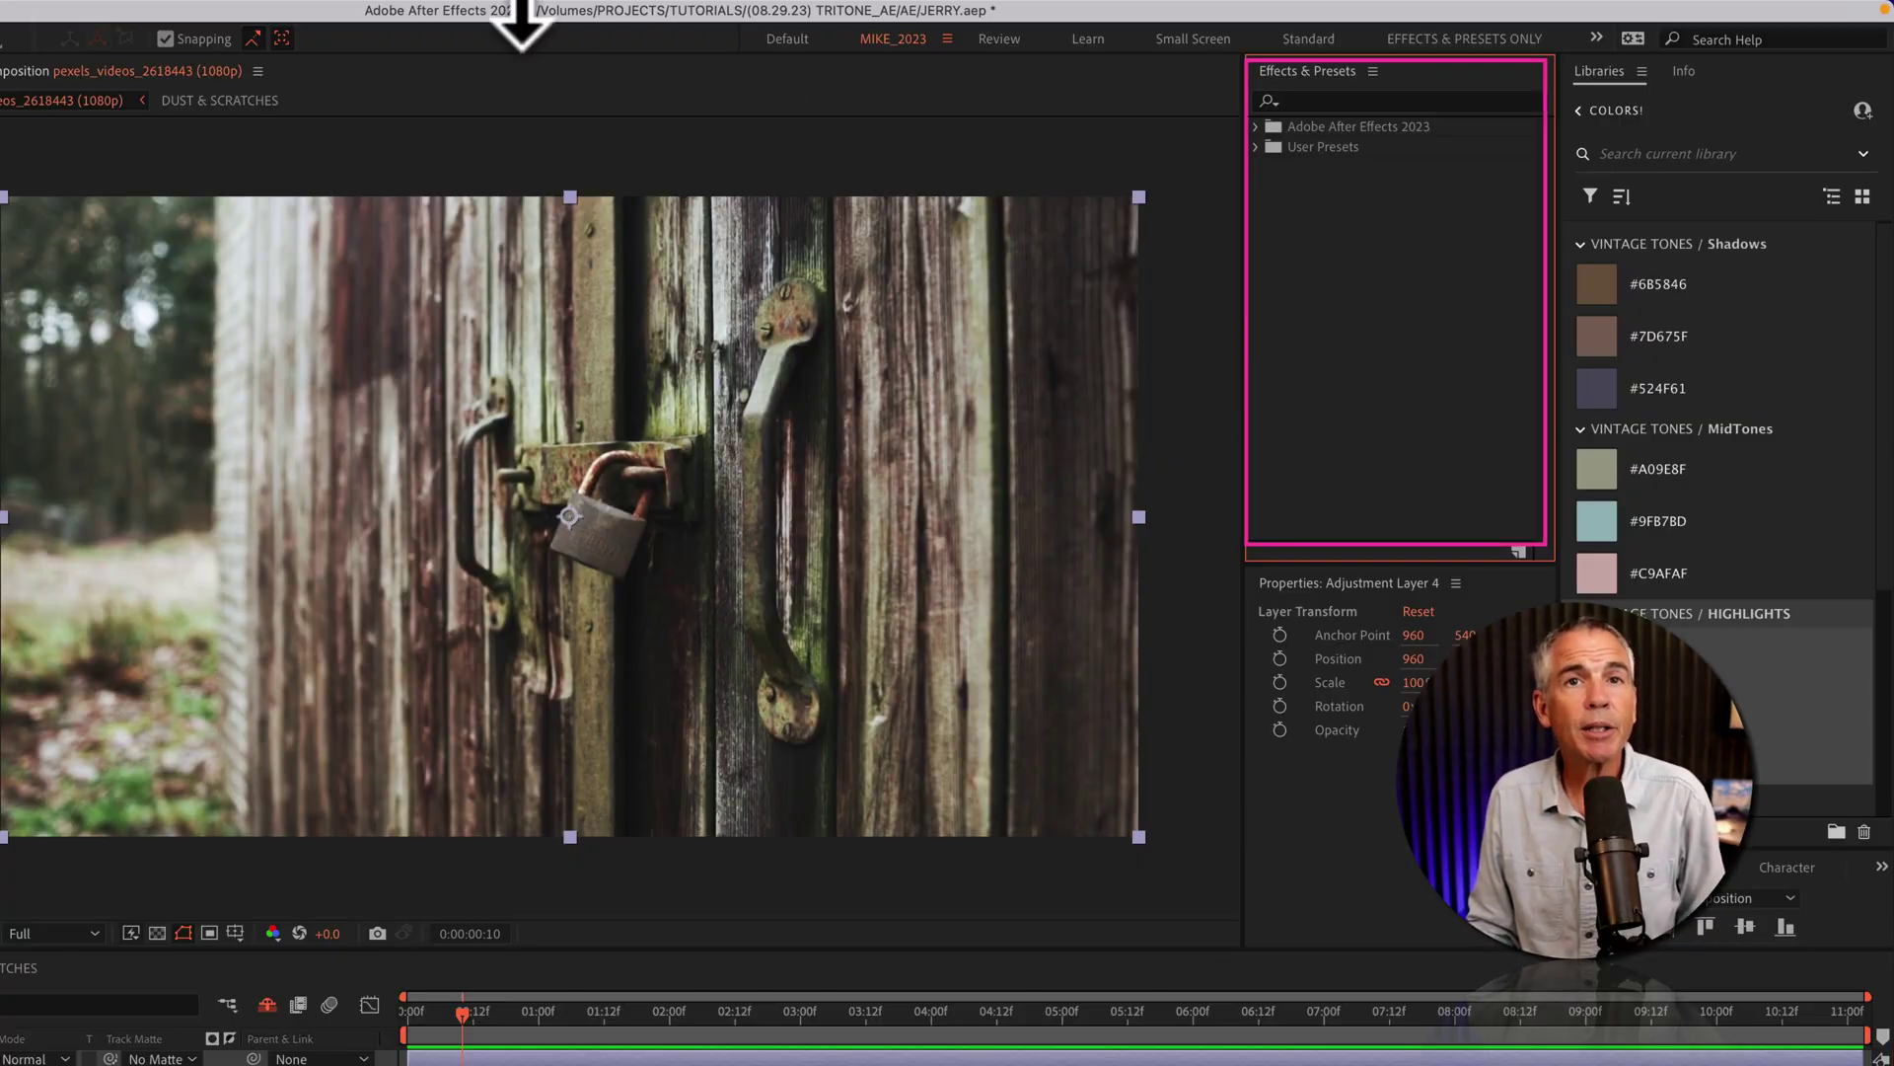
click(176, 12)
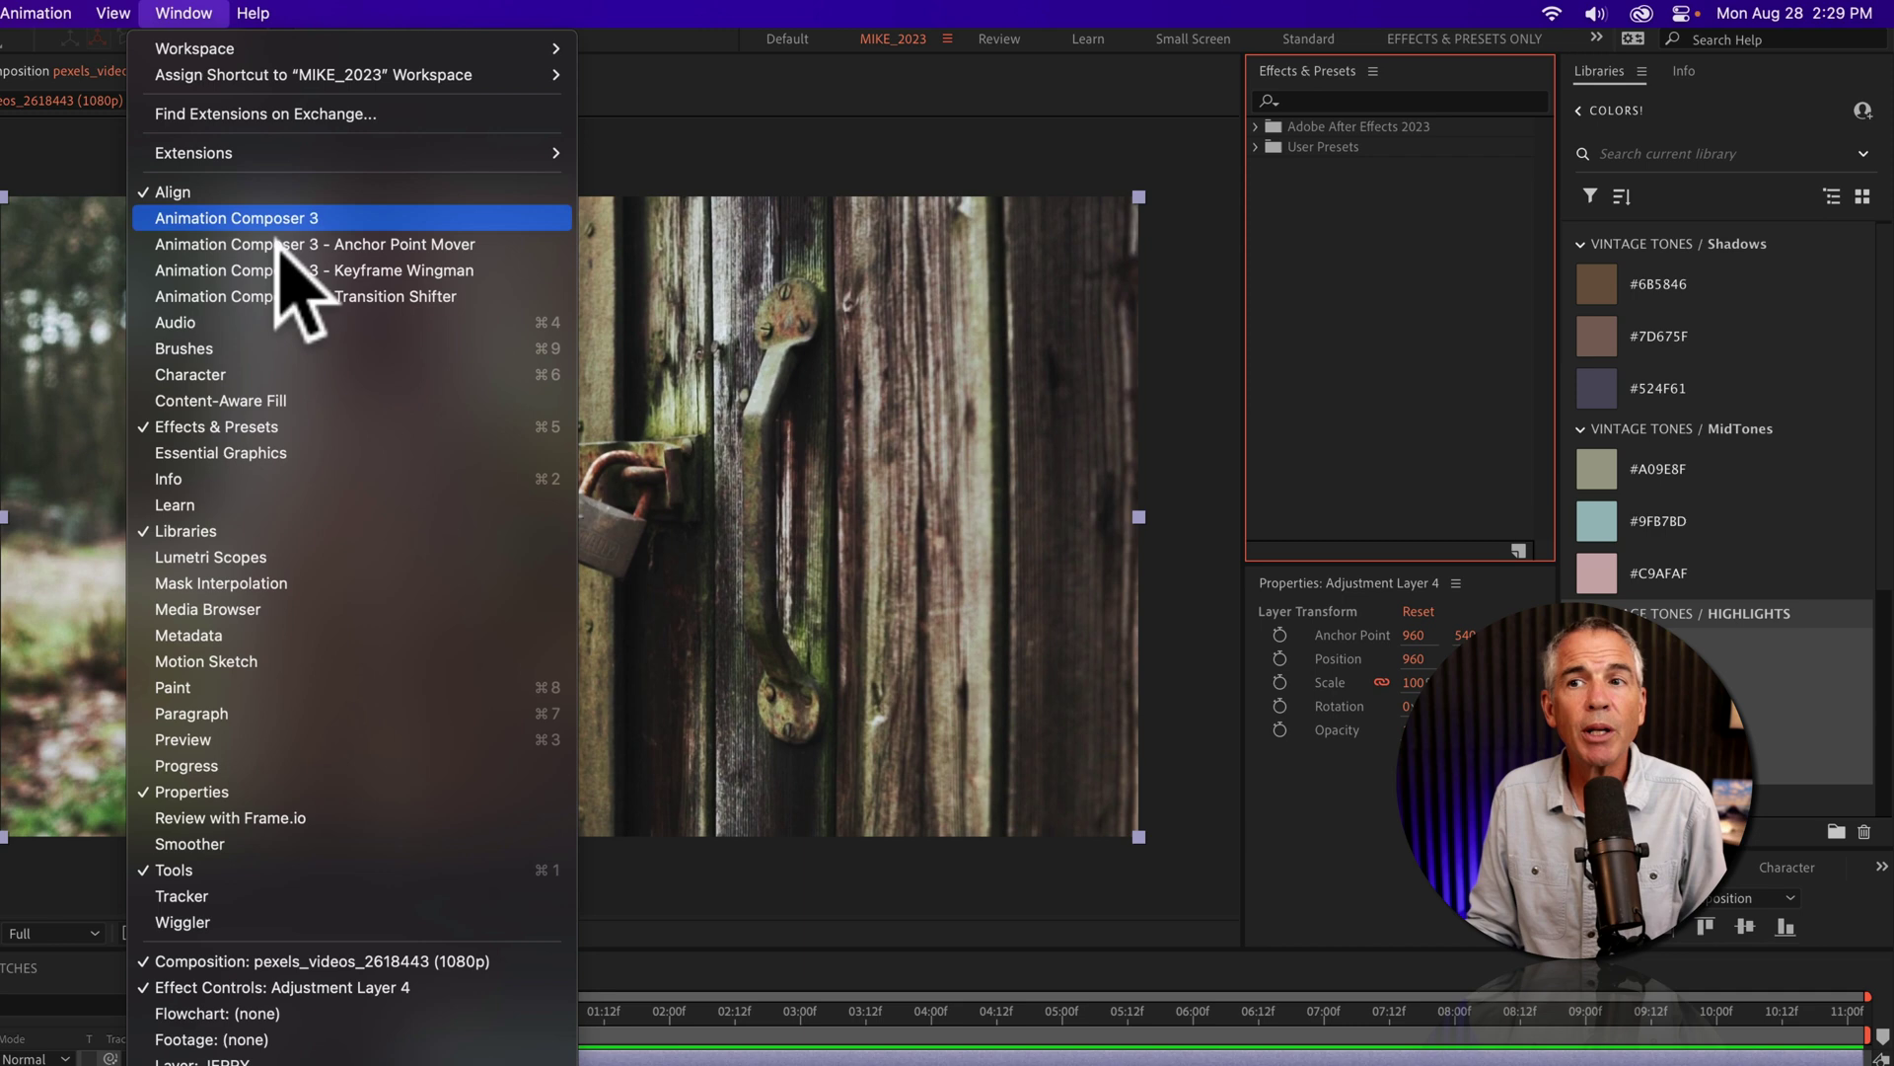
click(370, 427)
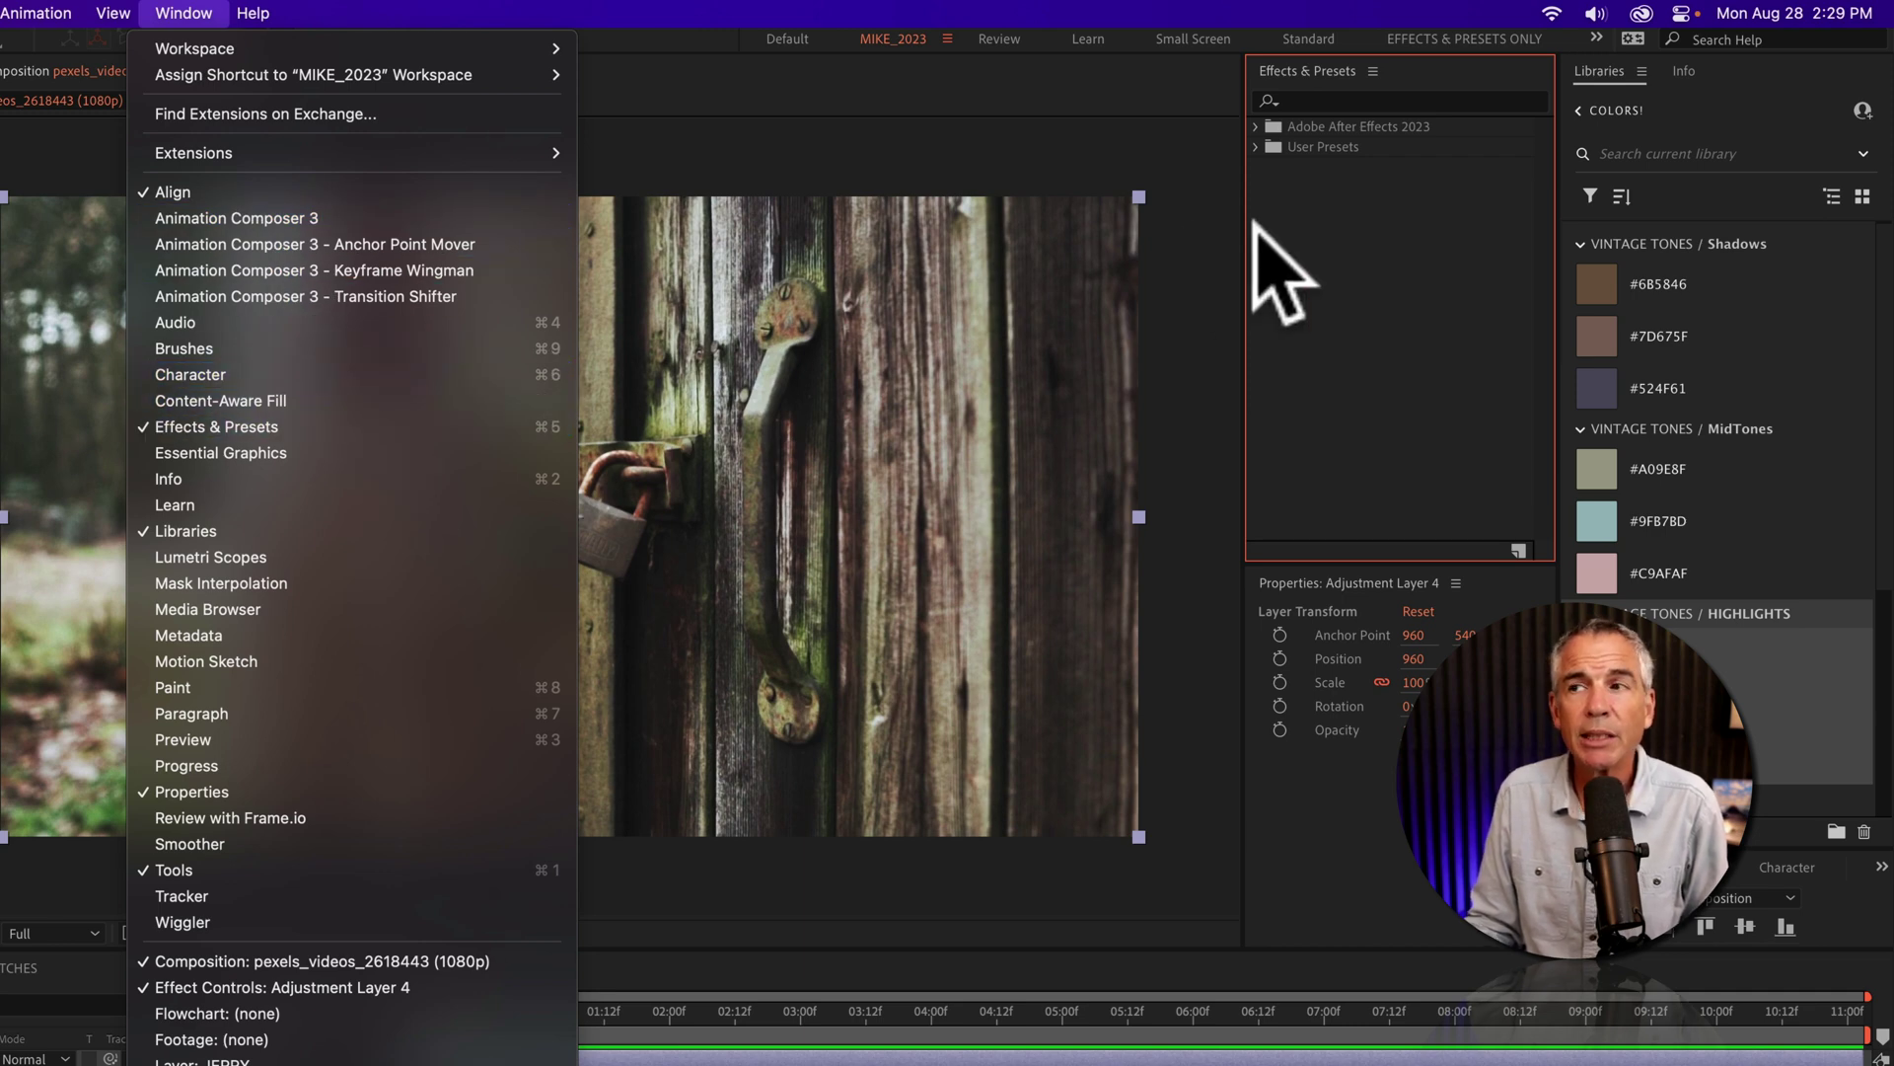
click(1309, 91)
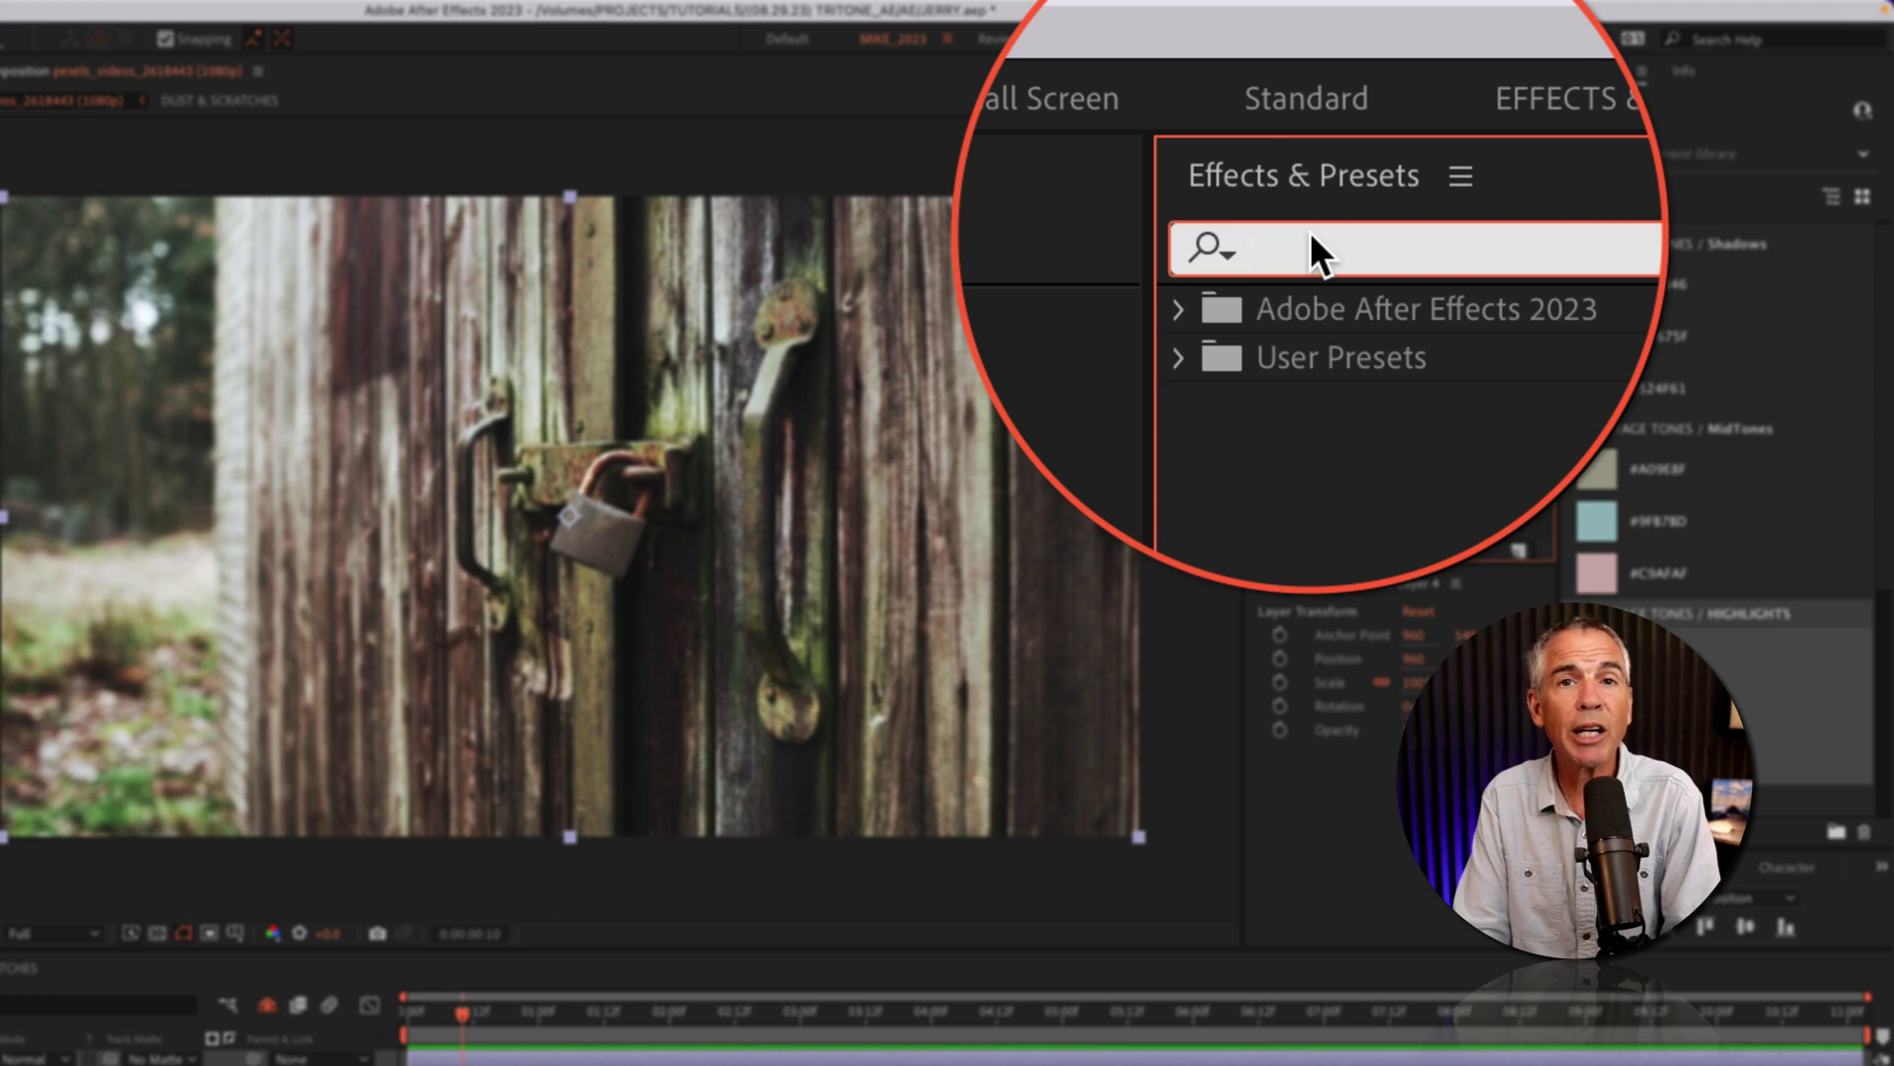
text(trito)
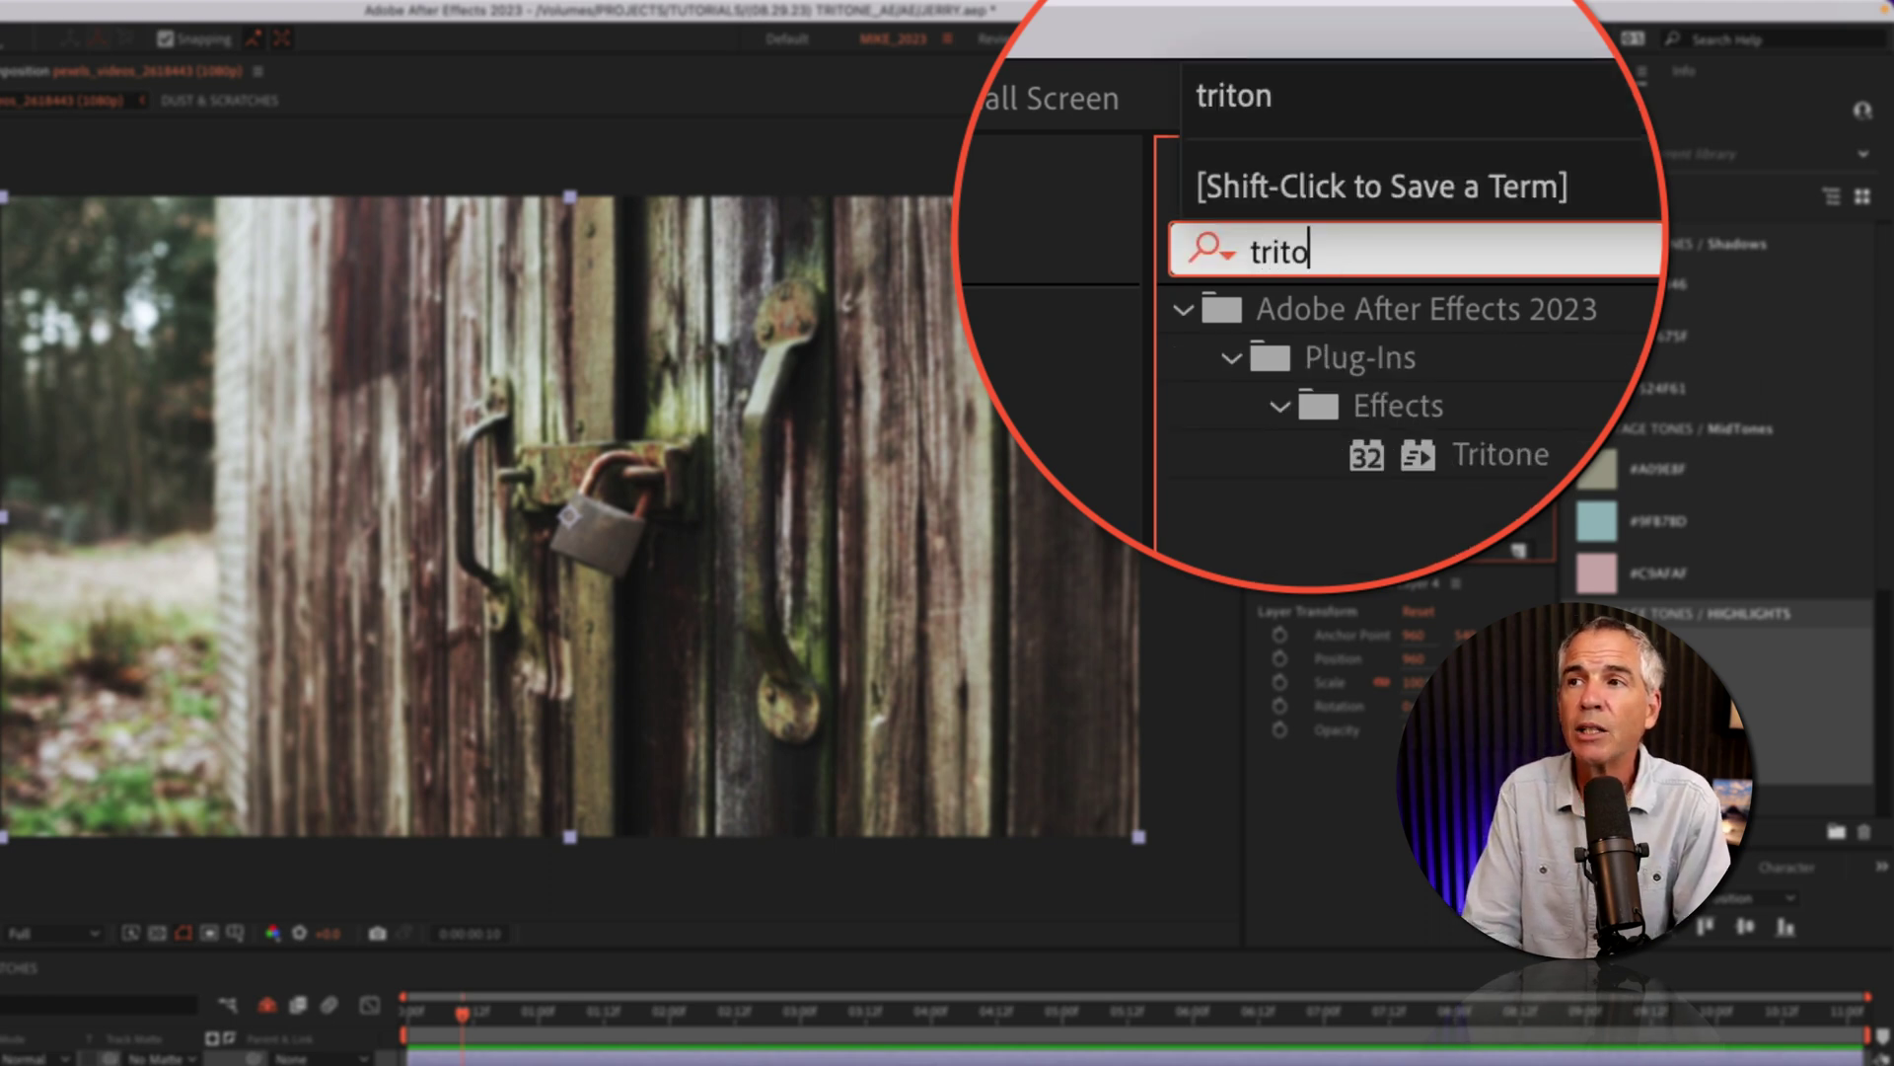
text(ne)
click(1500, 454)
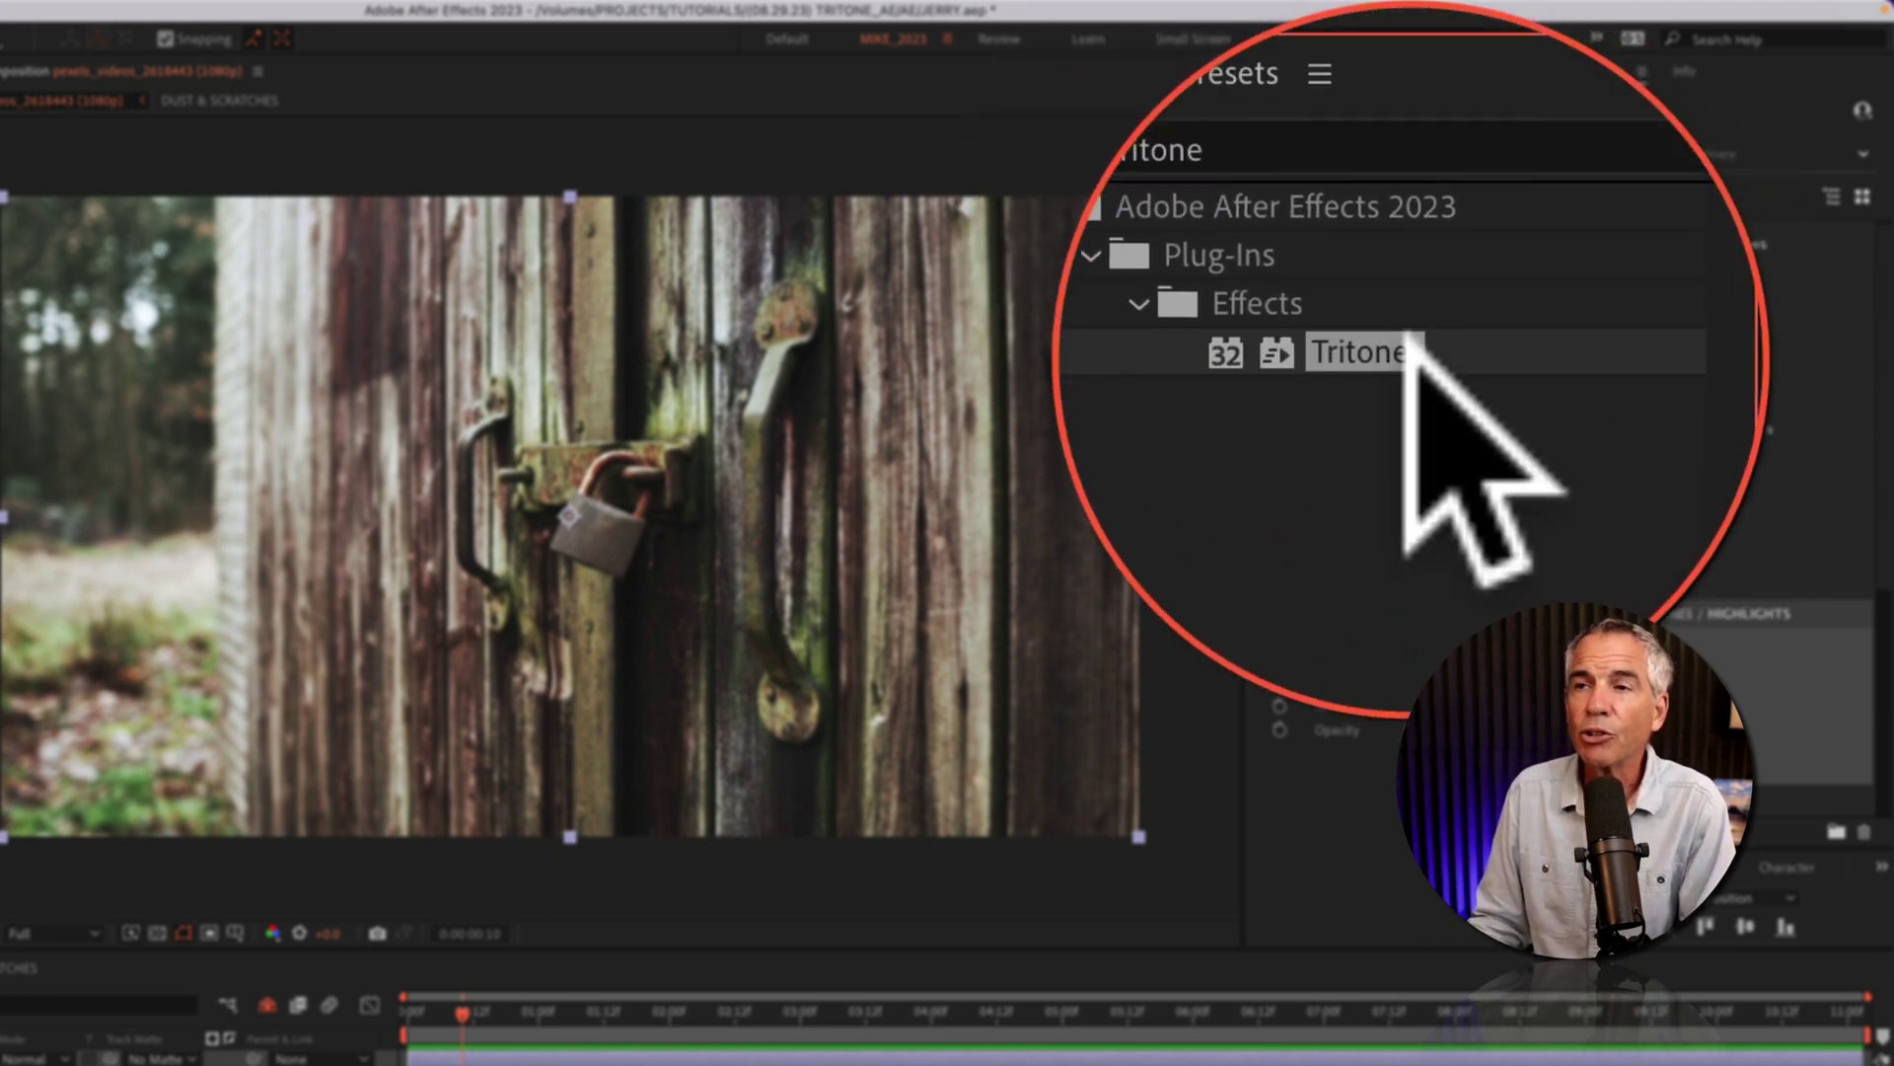
drag(1500, 146, 177, 829)
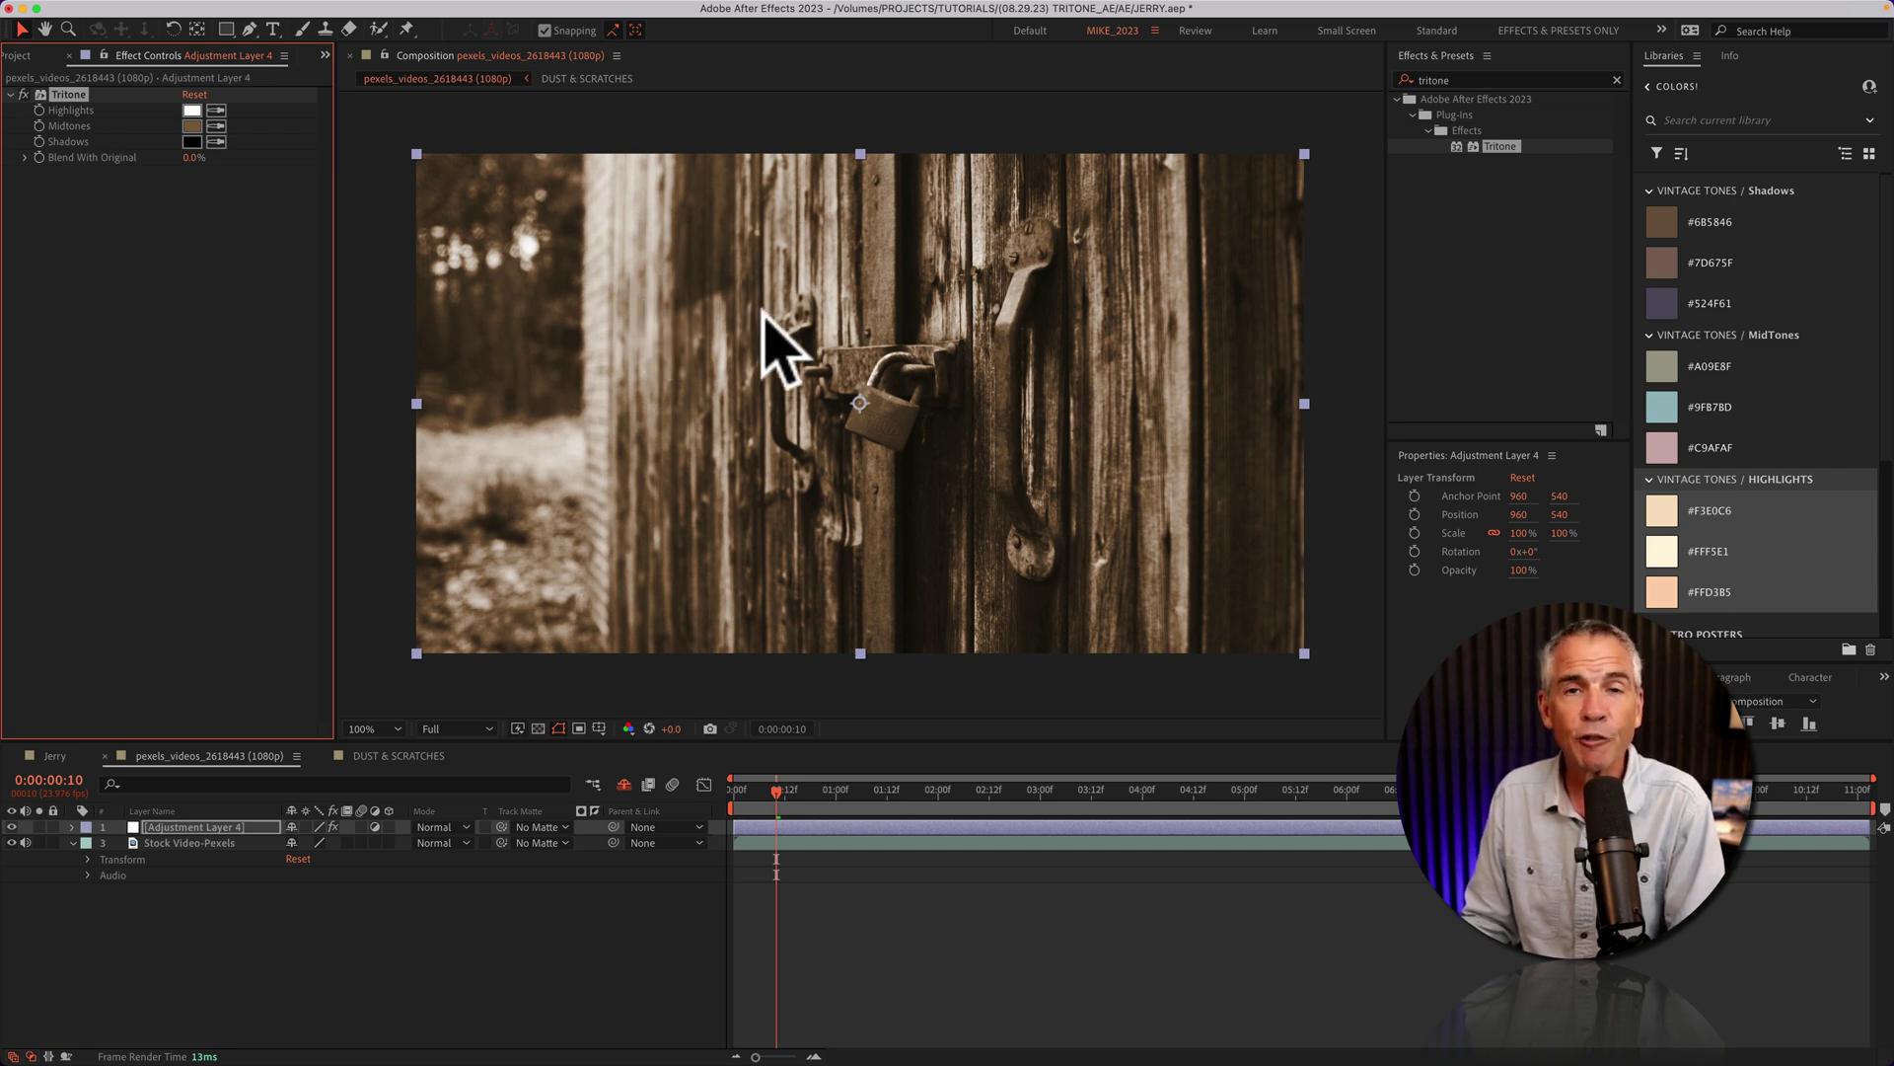
Step: Open the Tritone Highlights color picker, keep it white and confirm, then select the Highlights eyedropper
click(195, 827)
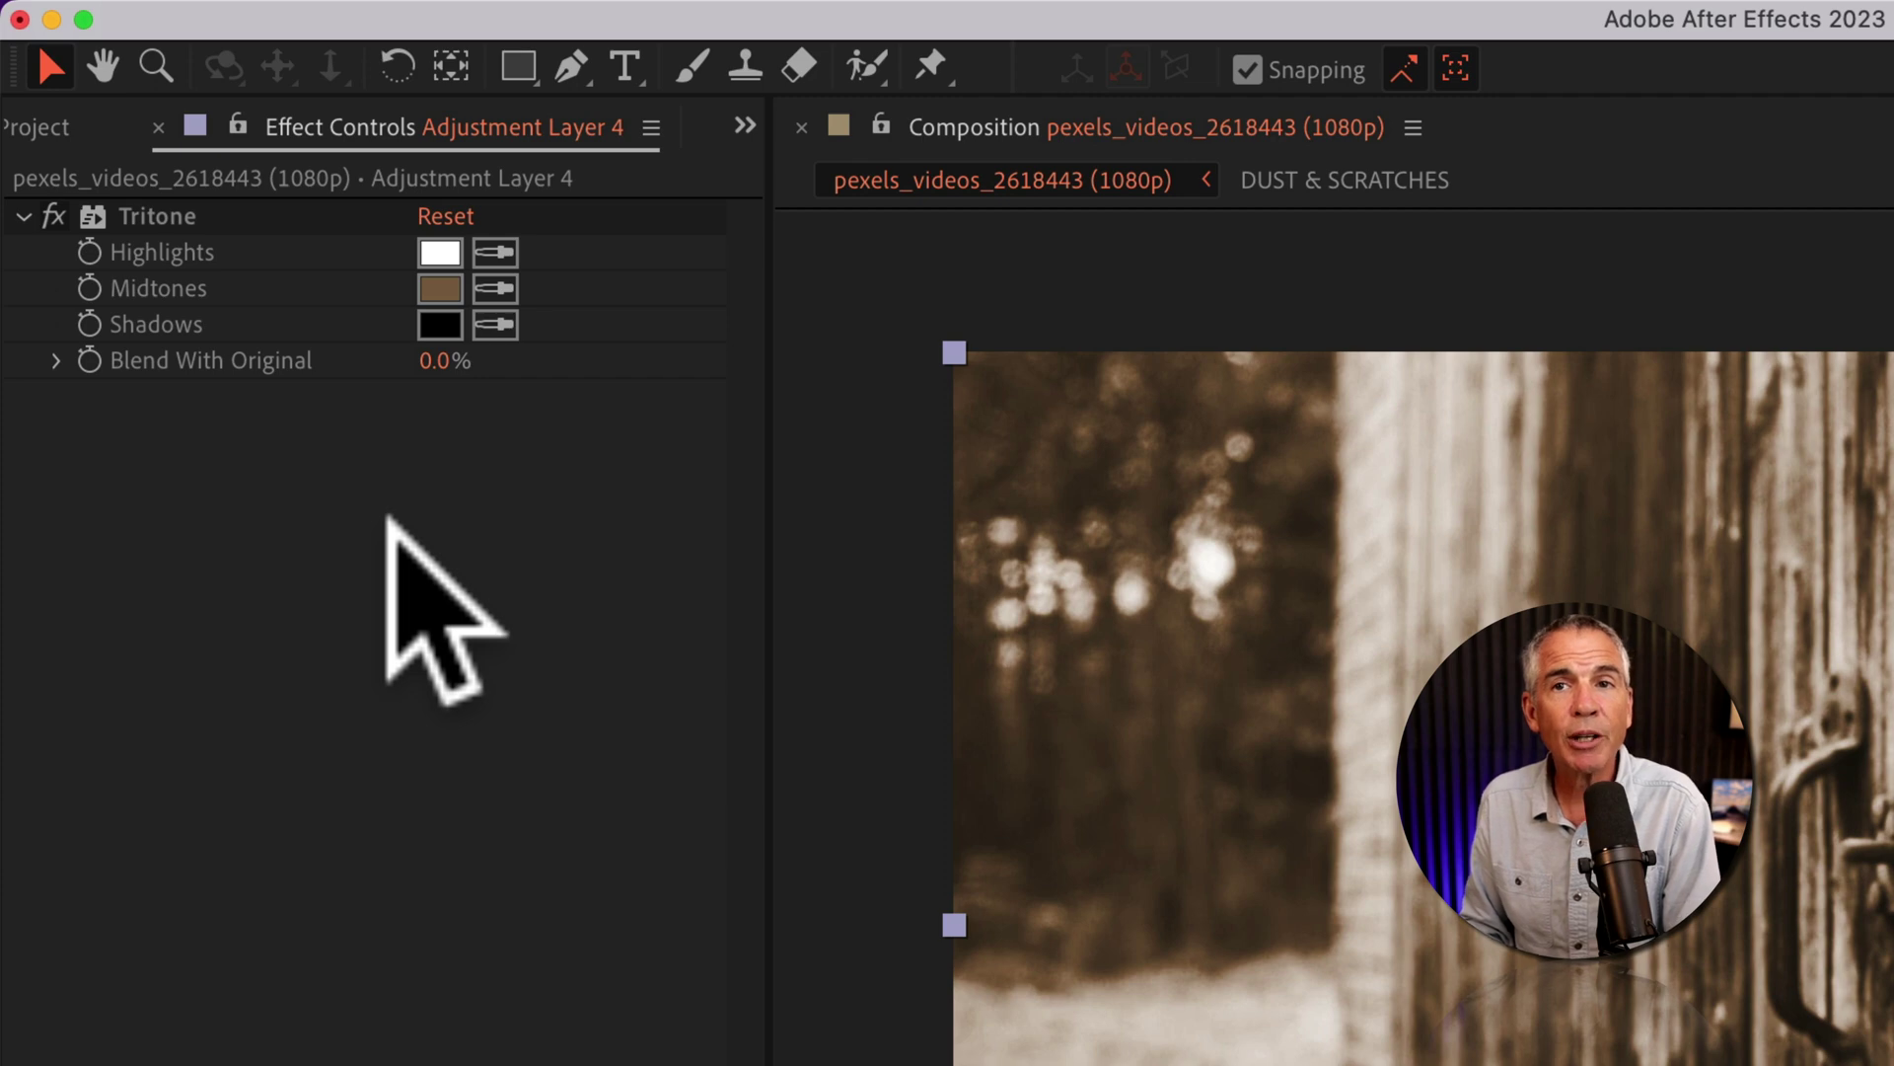
click(392, 536)
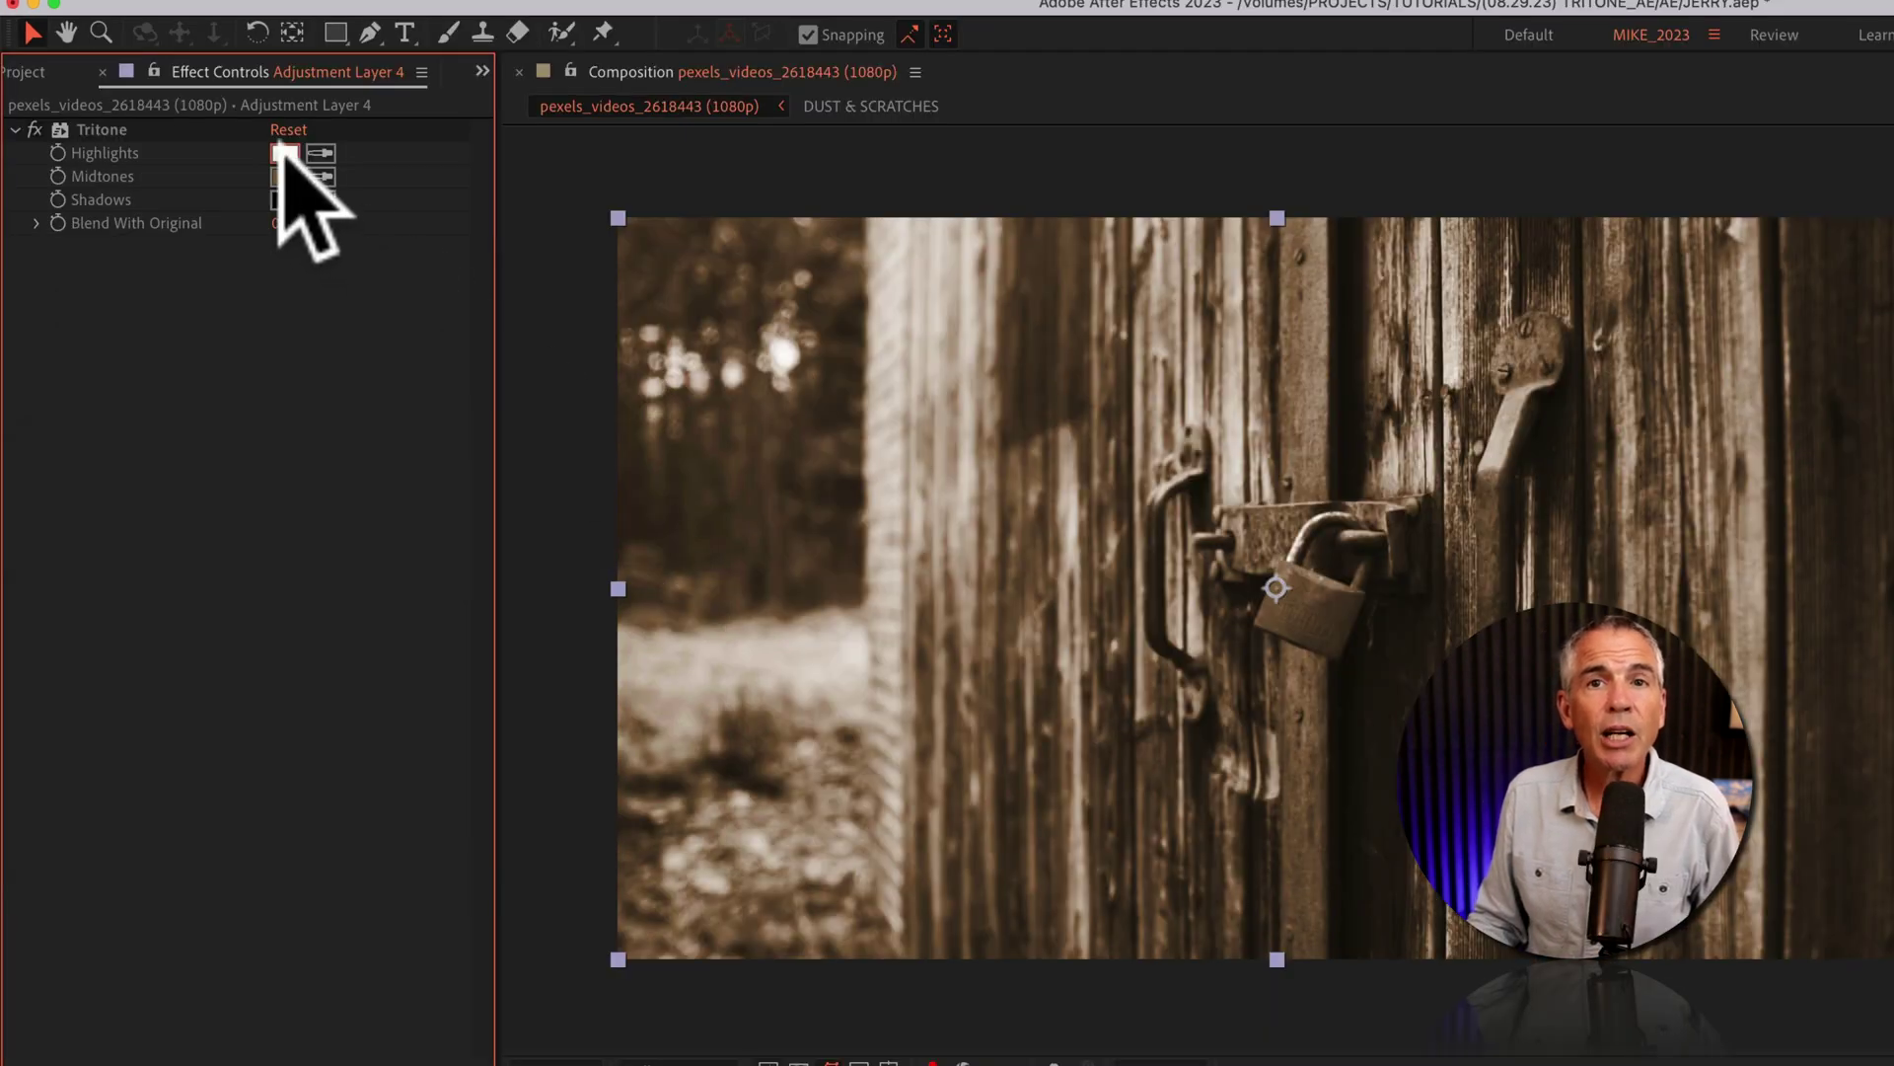
click(438, 250)
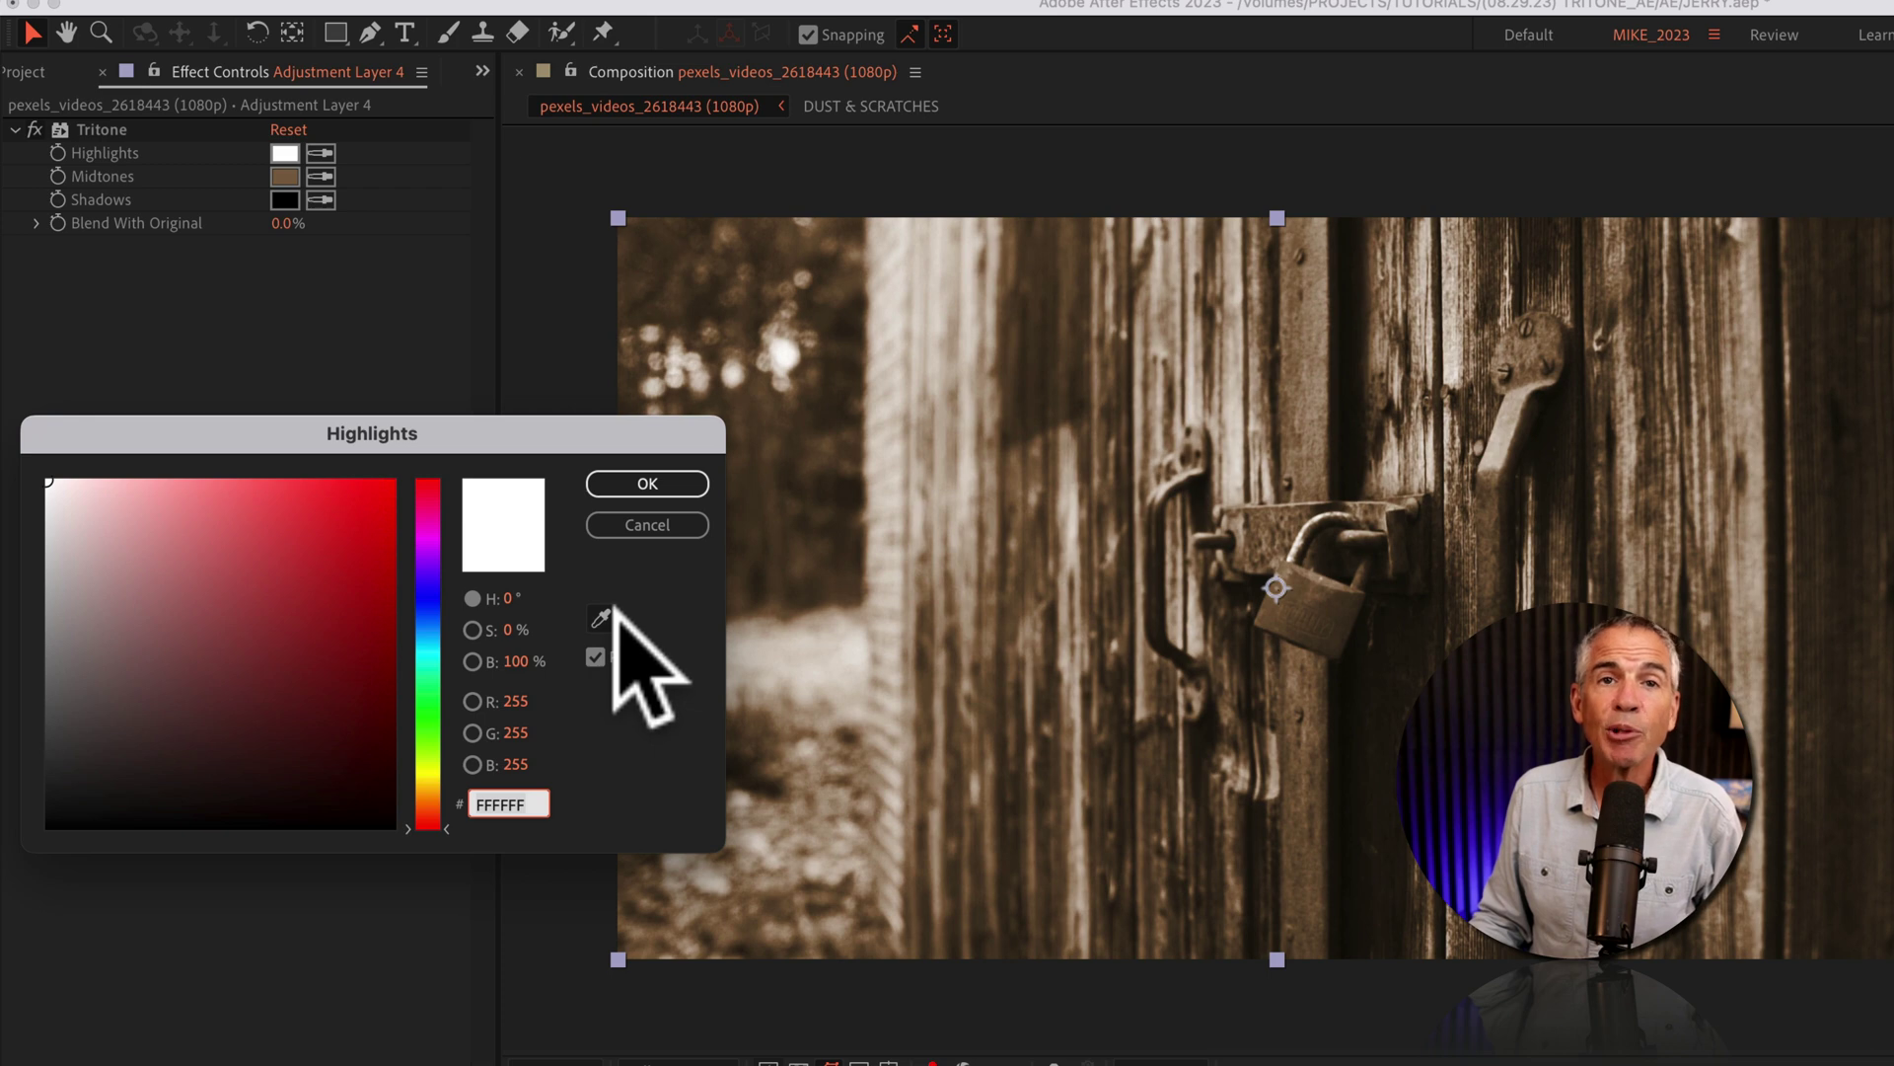
click(642, 488)
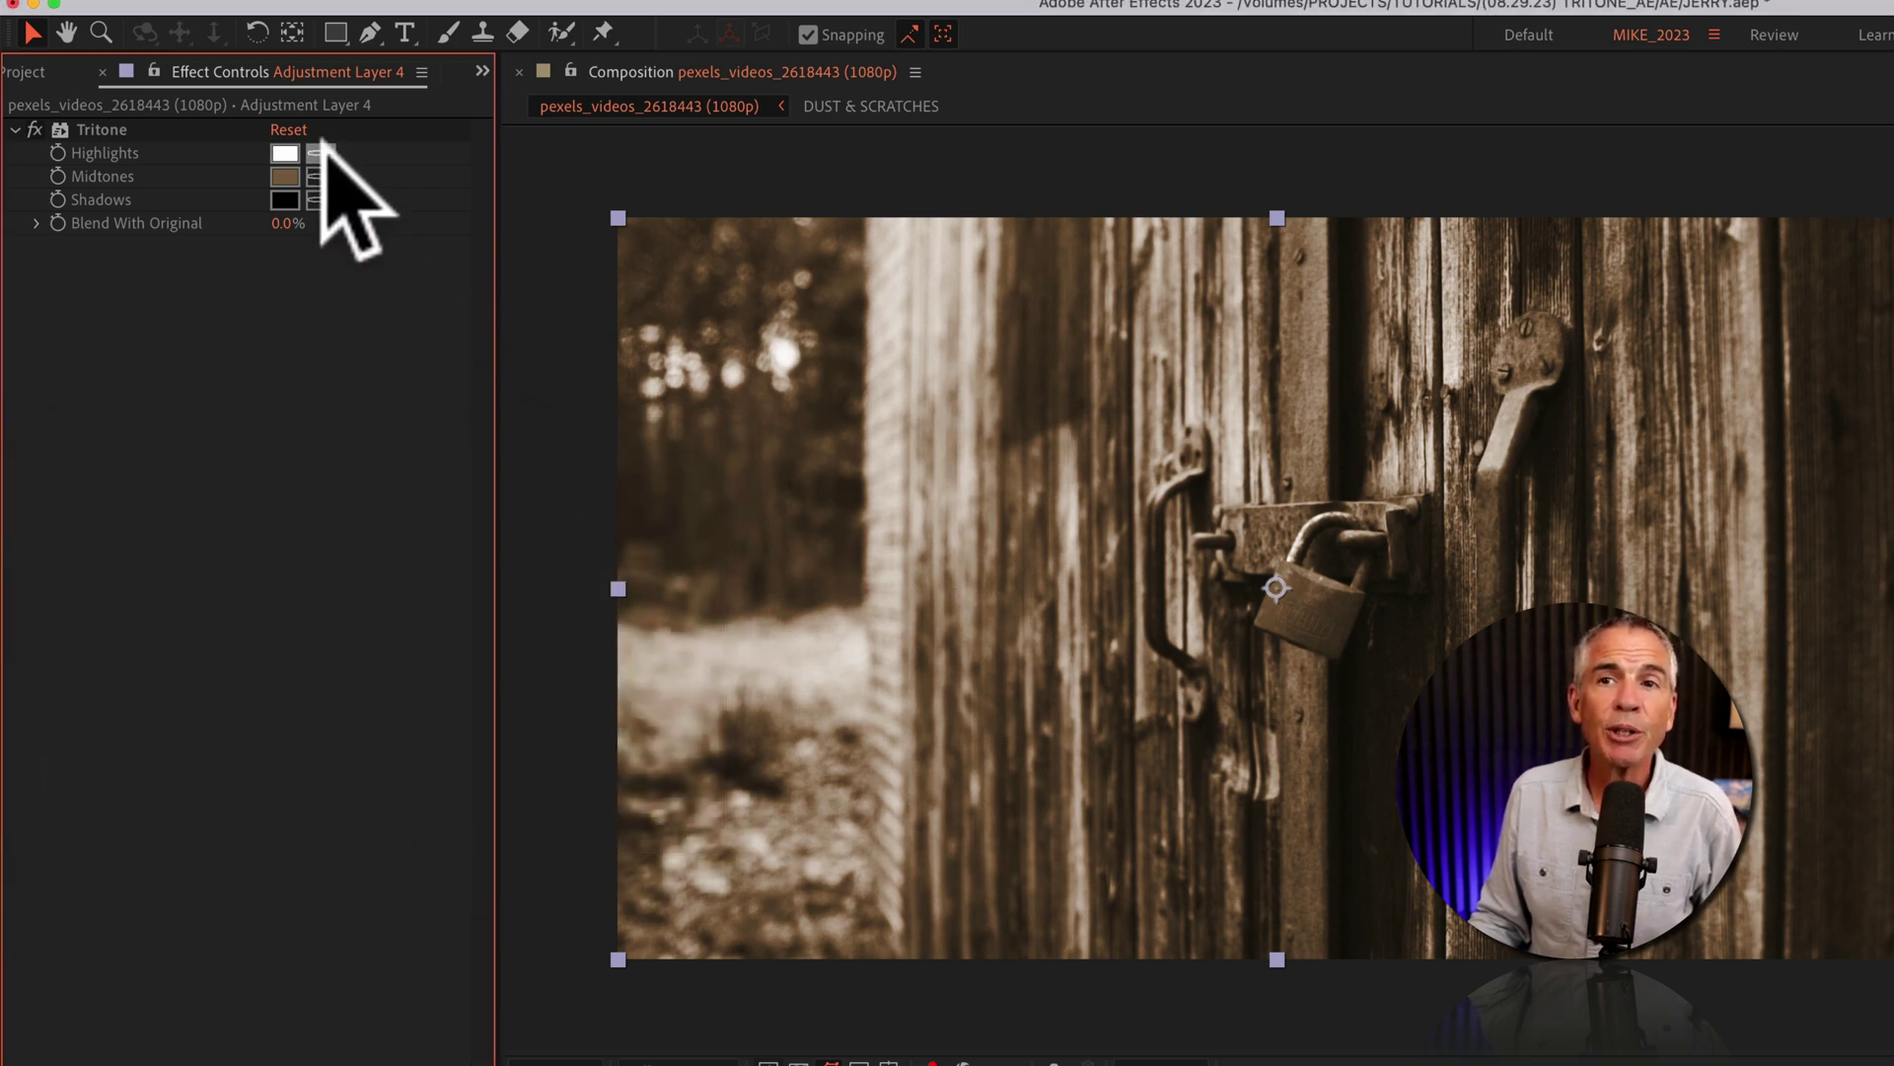
click(320, 153)
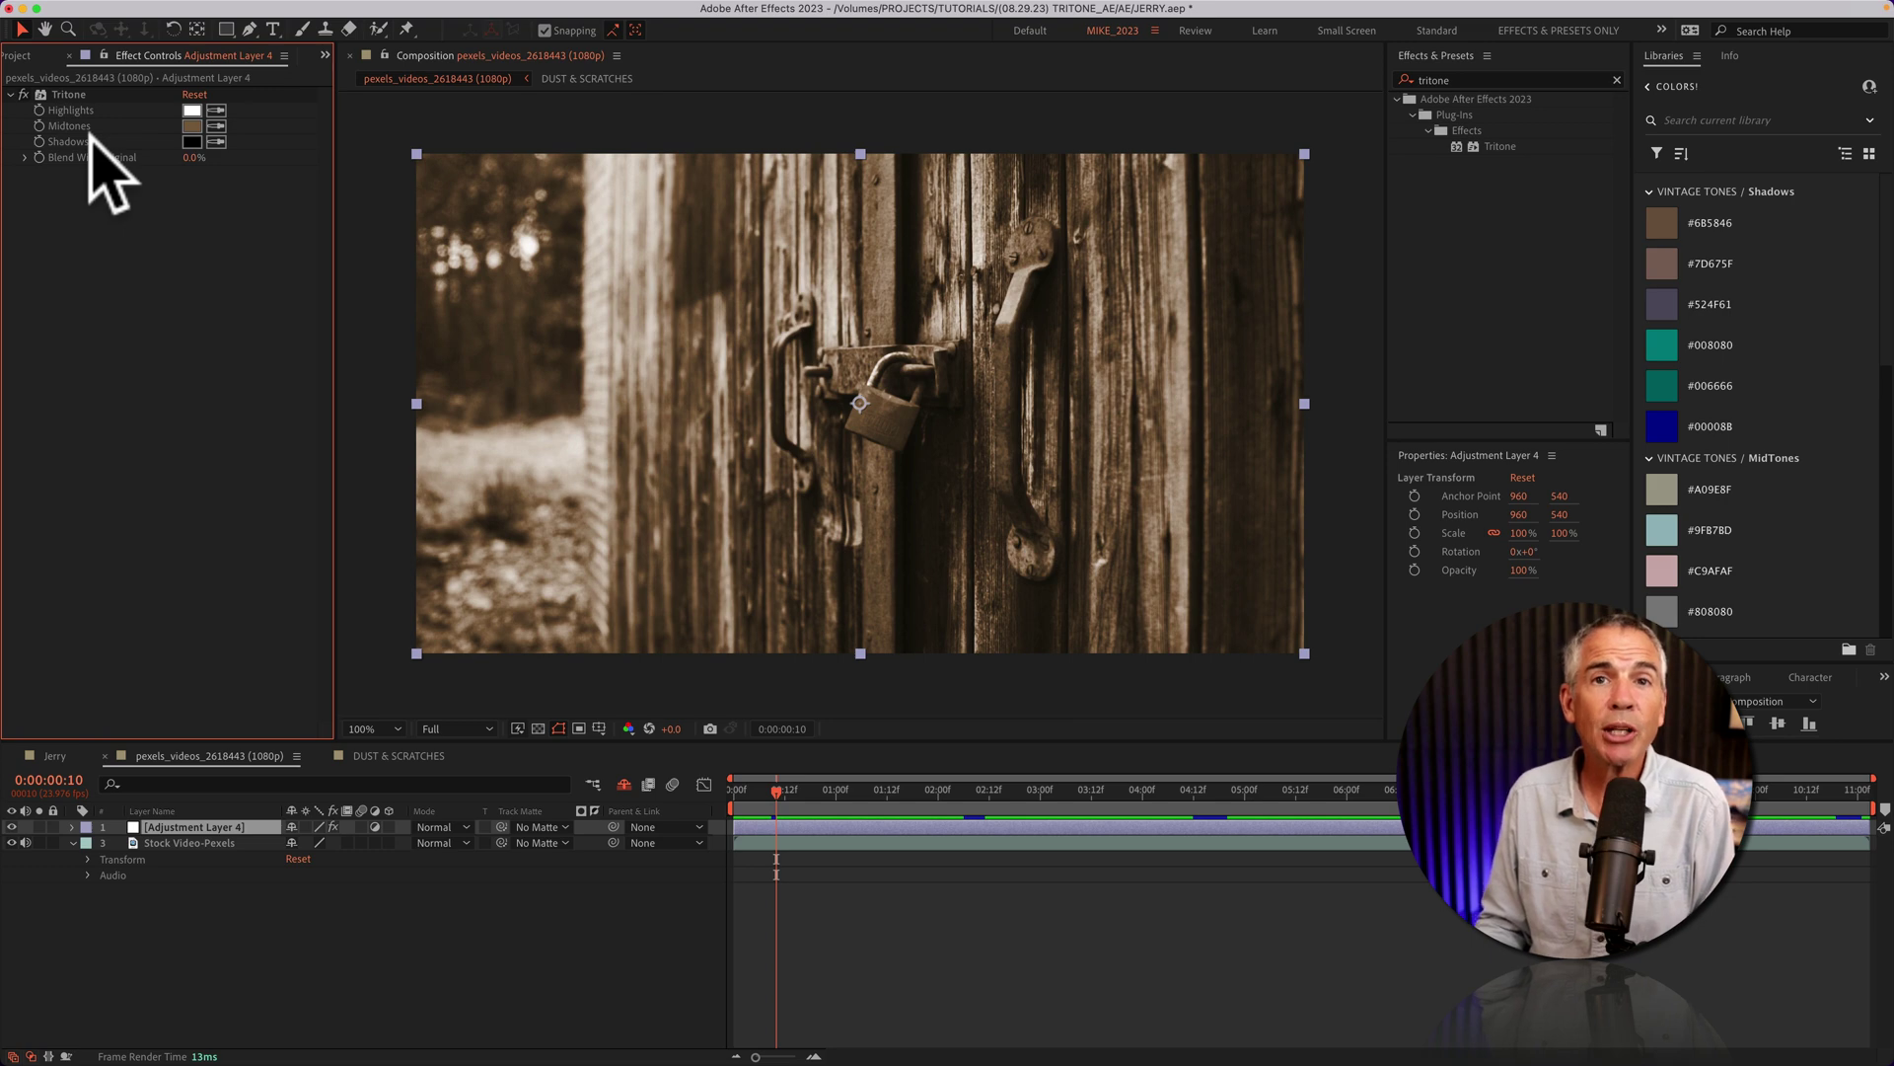
Step: Set the Tritone Highlights to pale cream FFF3C5, leaving the Midtones color unchanged
click(194, 107)
click(288, 533)
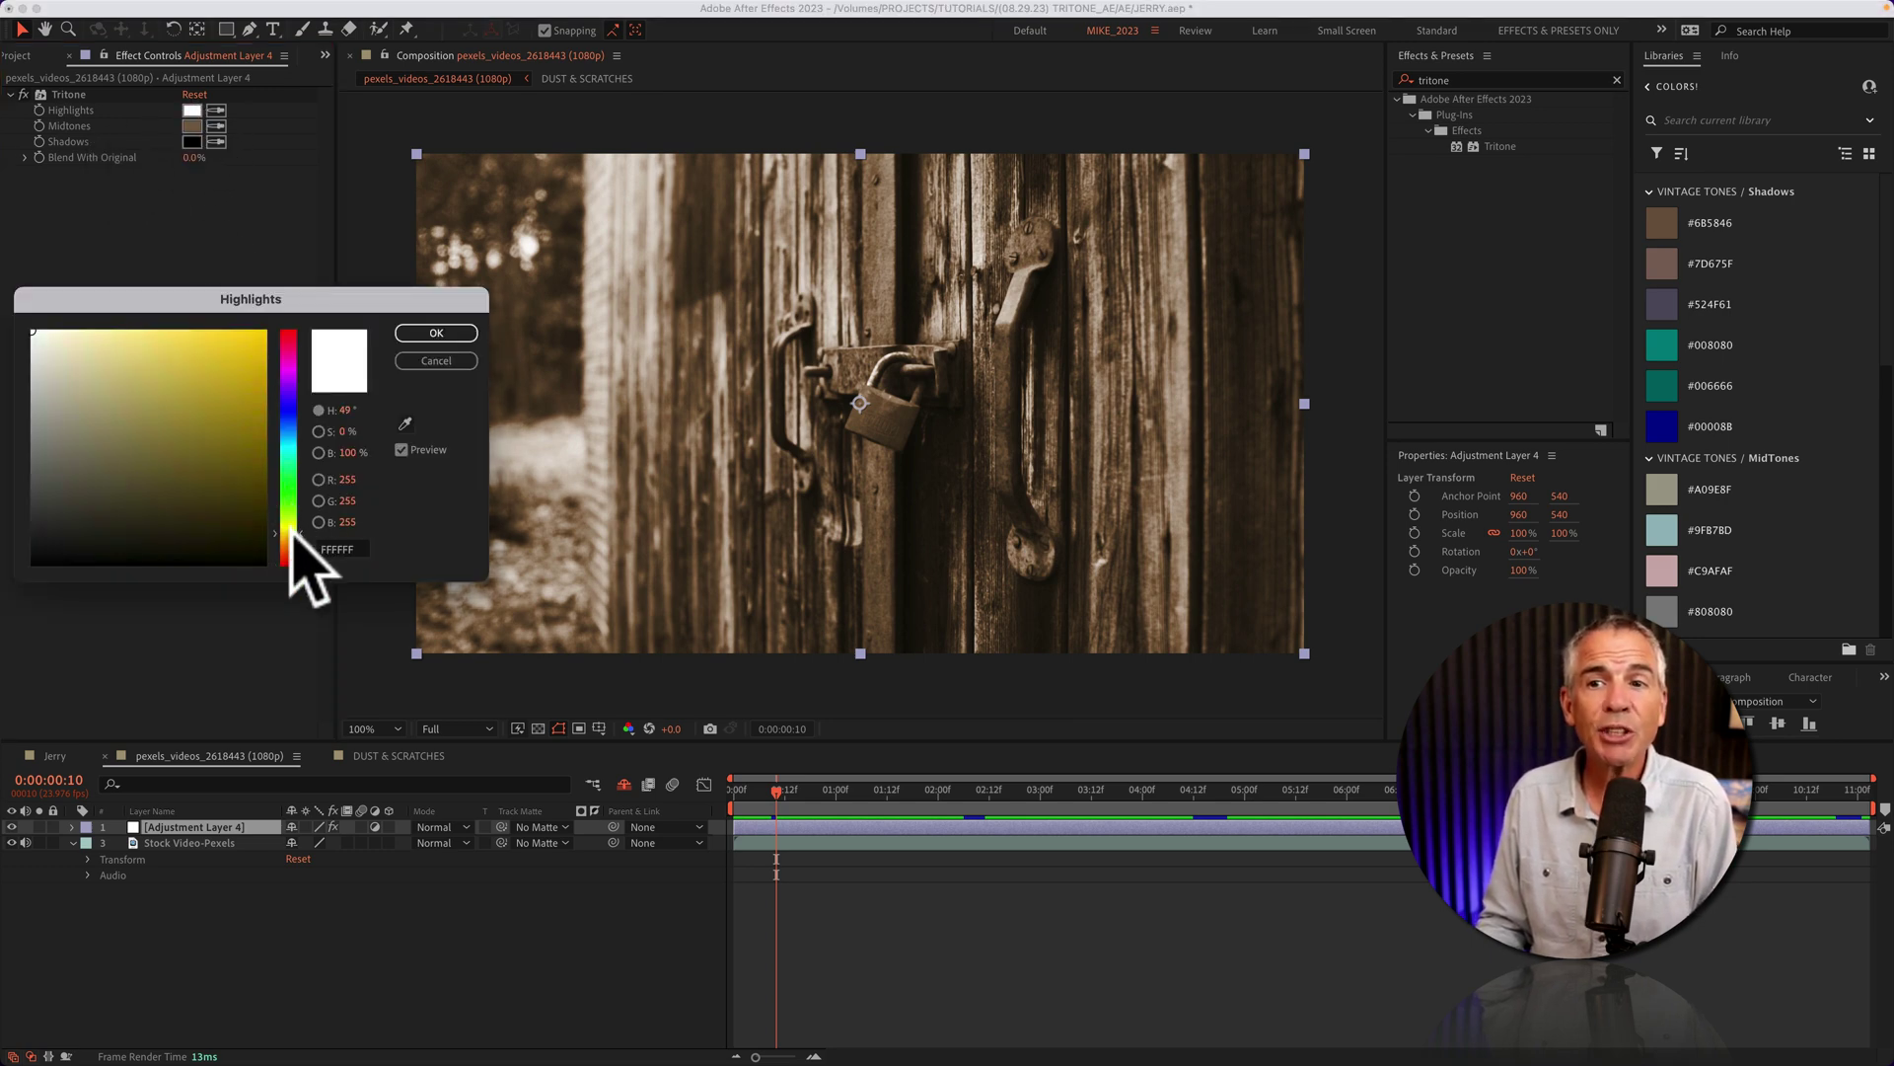
mouse_move(221, 405)
mouse_down()
mouse_move(264, 331)
mouse_move(144, 347)
mouse_move(253, 322)
mouse_move(84, 329)
mouse_up()
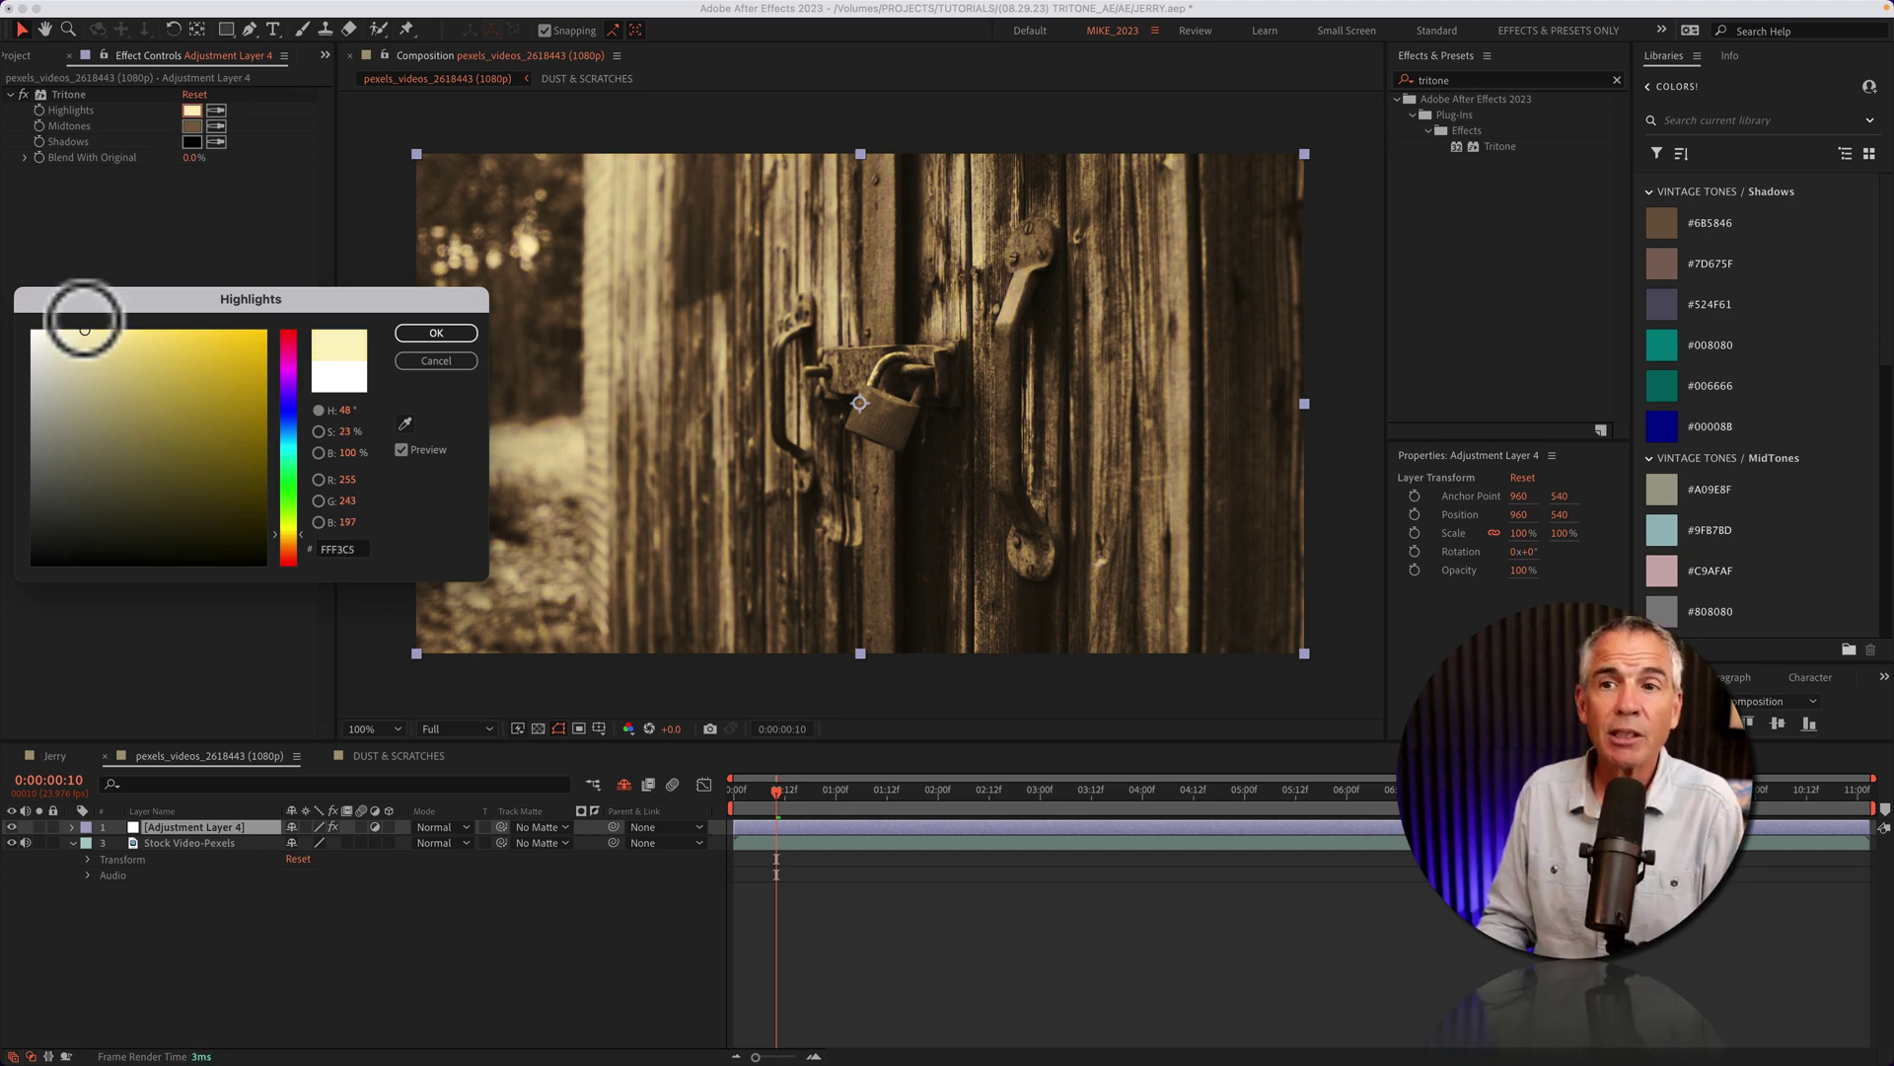
click(436, 332)
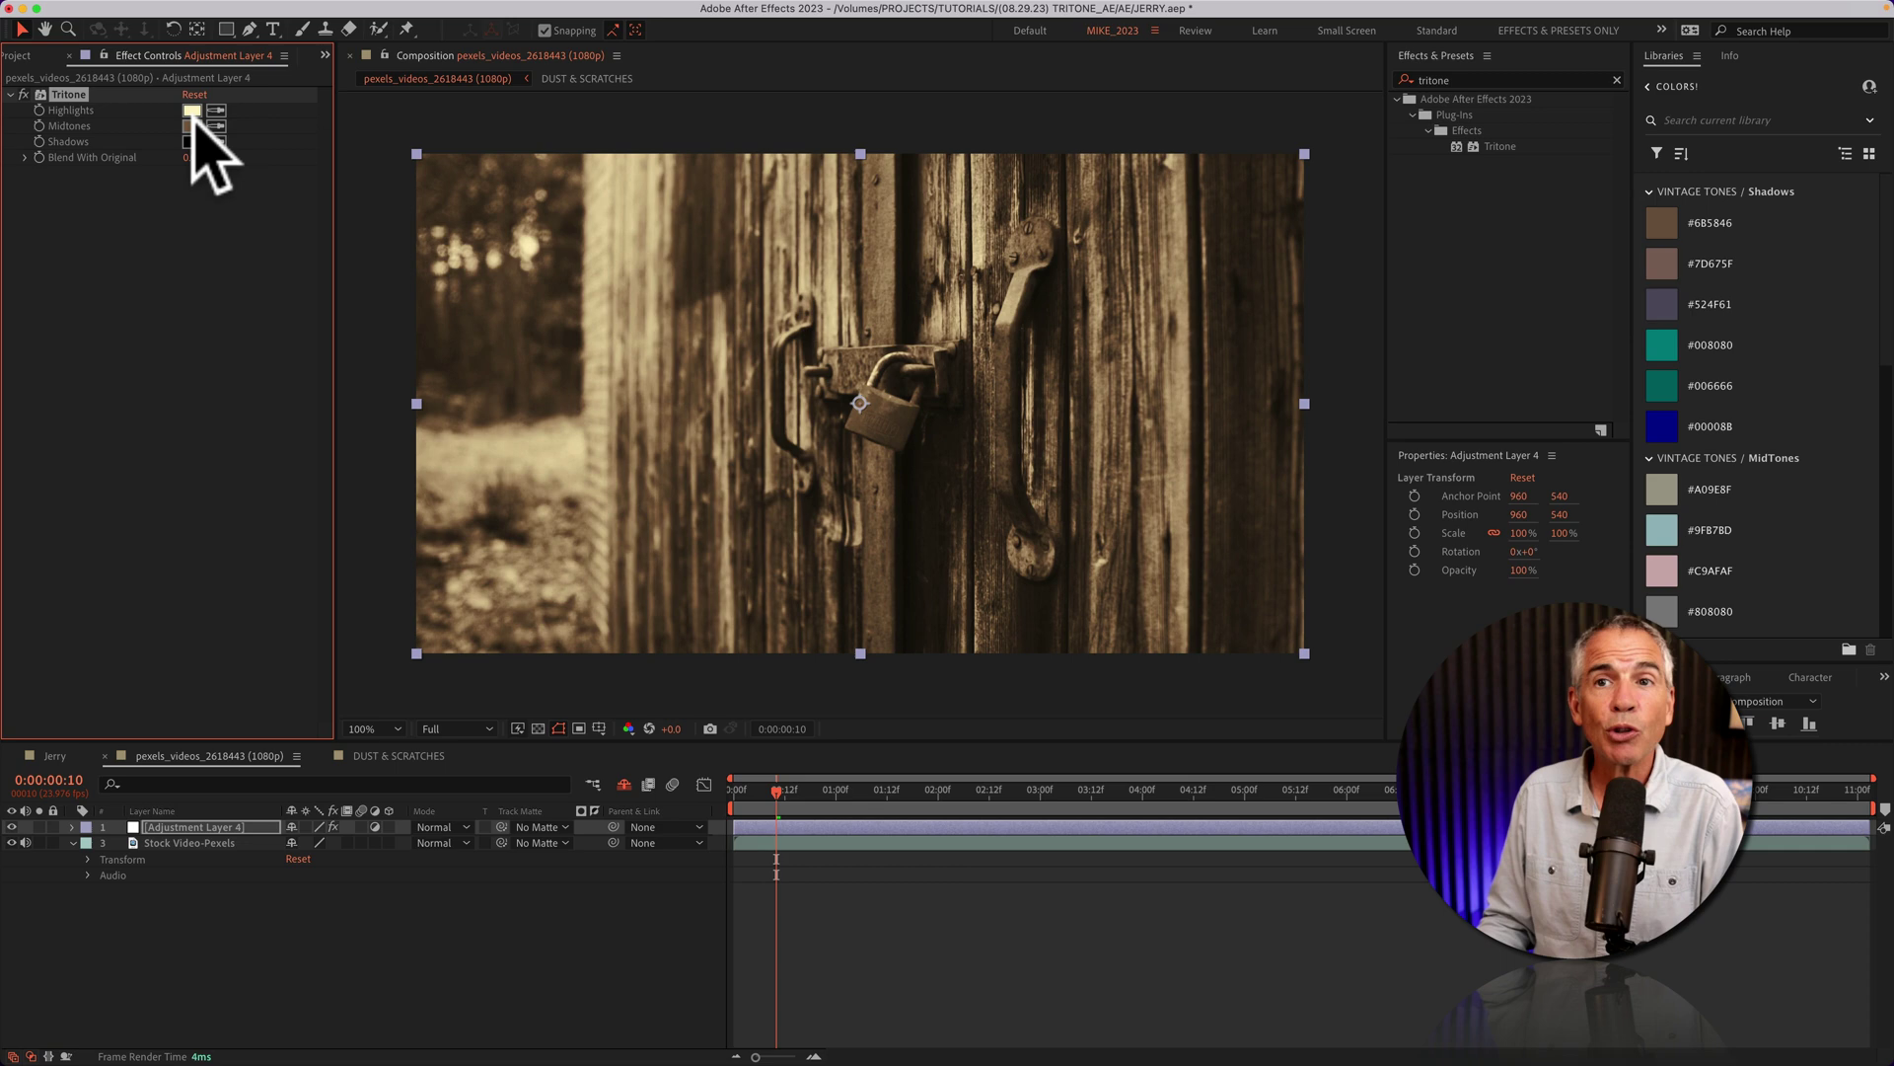
click(192, 127)
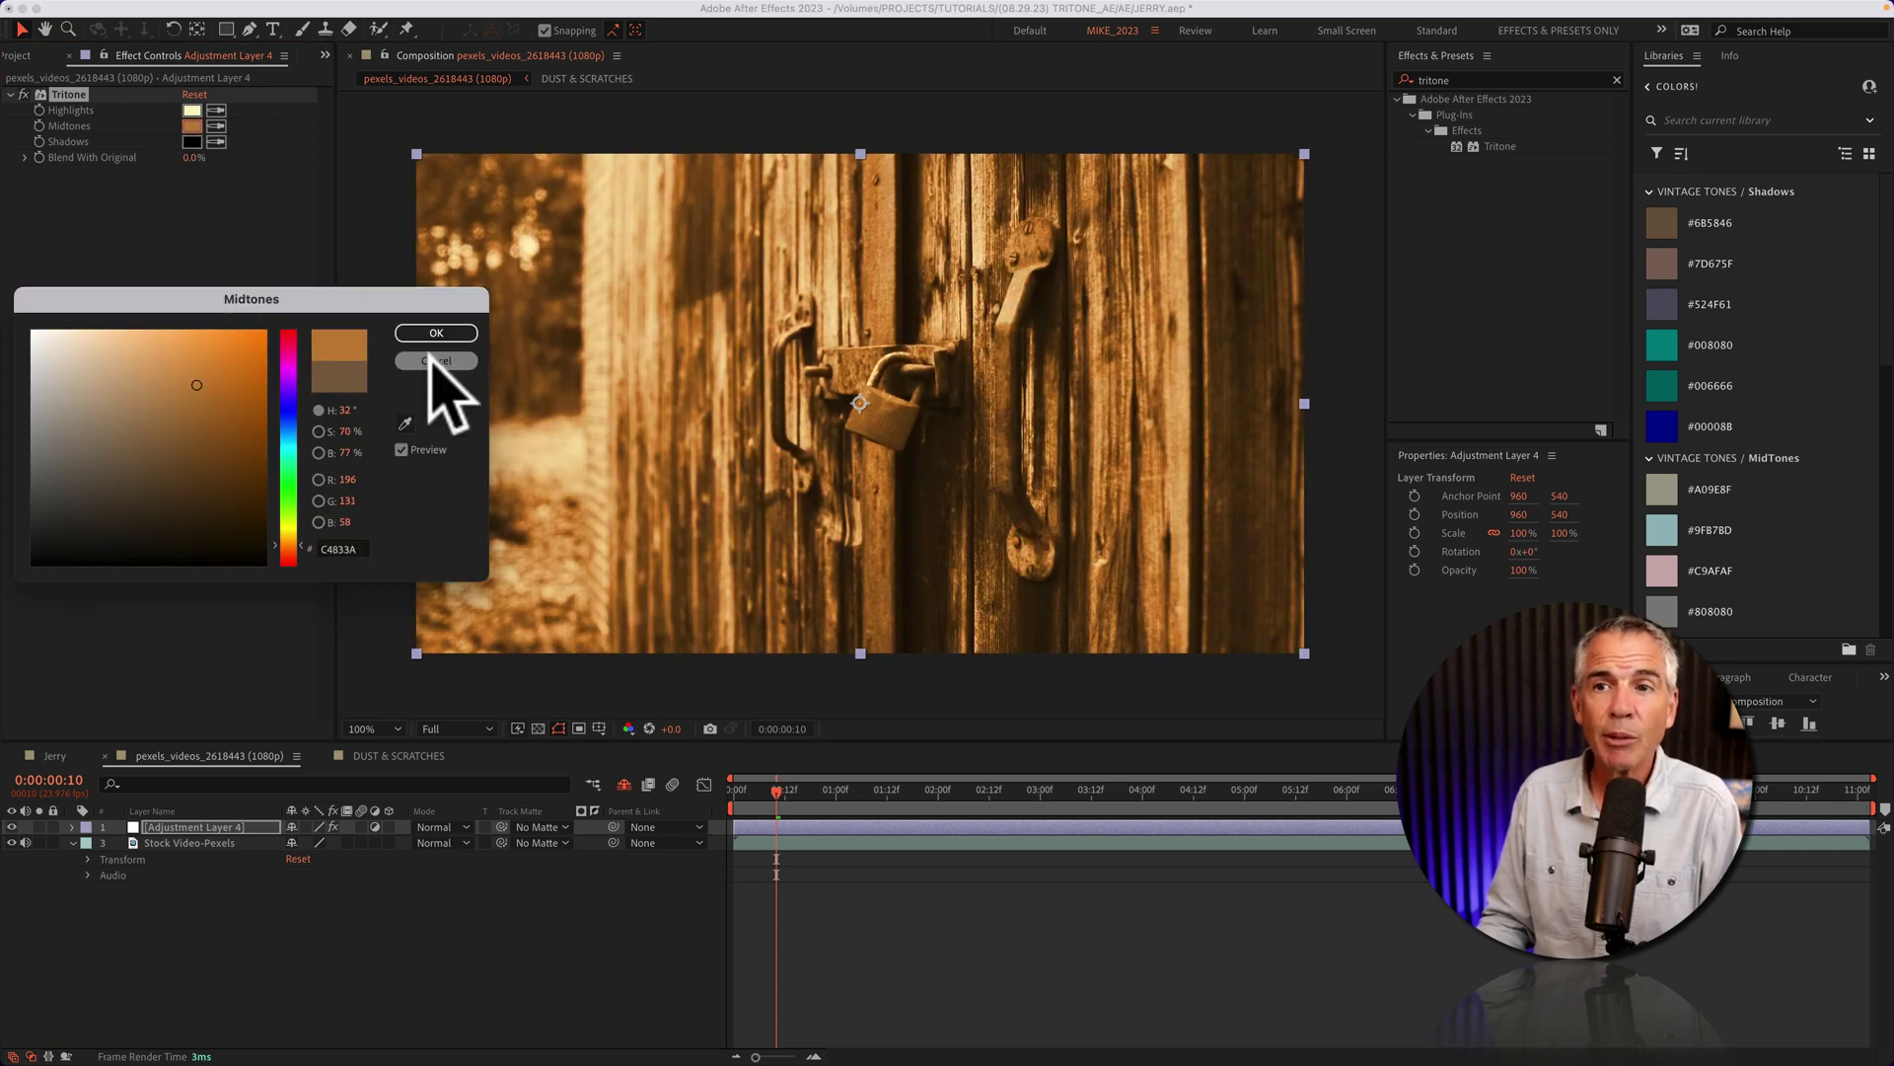
click(431, 360)
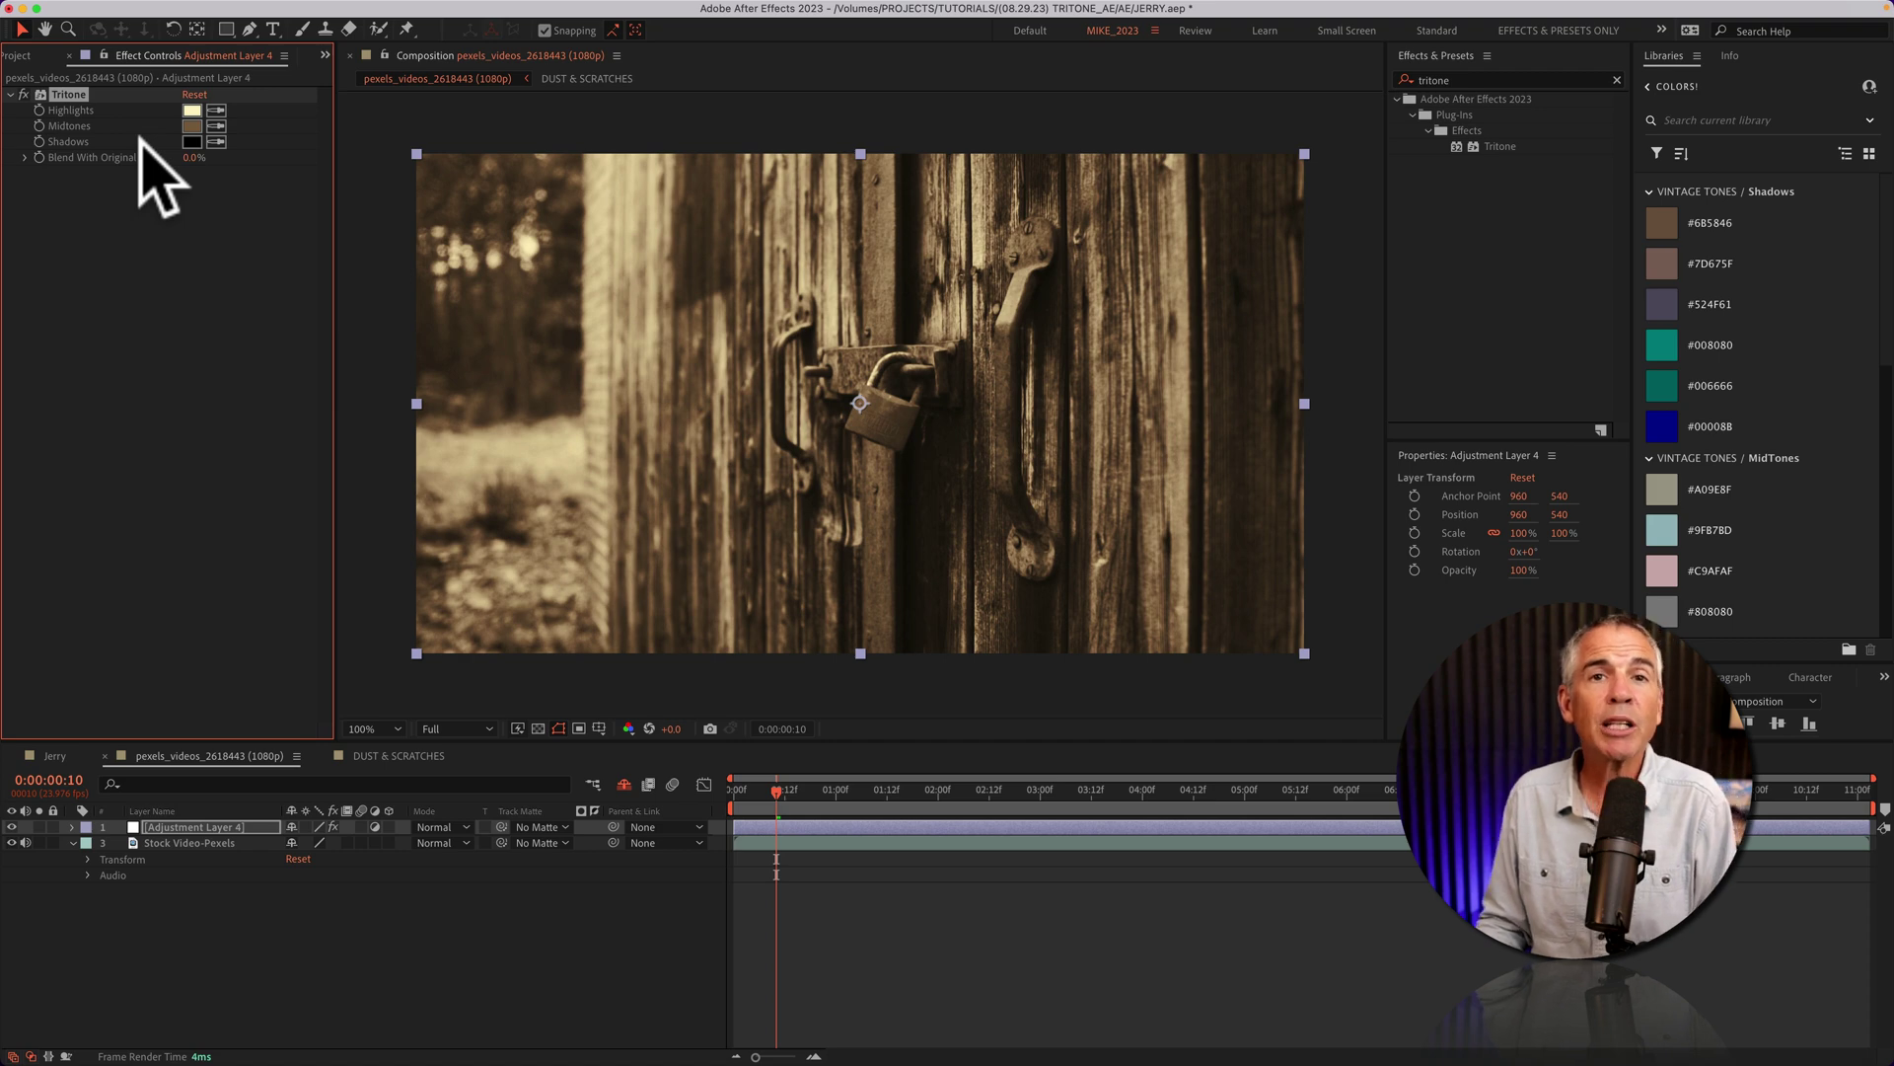
Step: Set the Tritone Shadows color to dark navy 092D5C
click(191, 141)
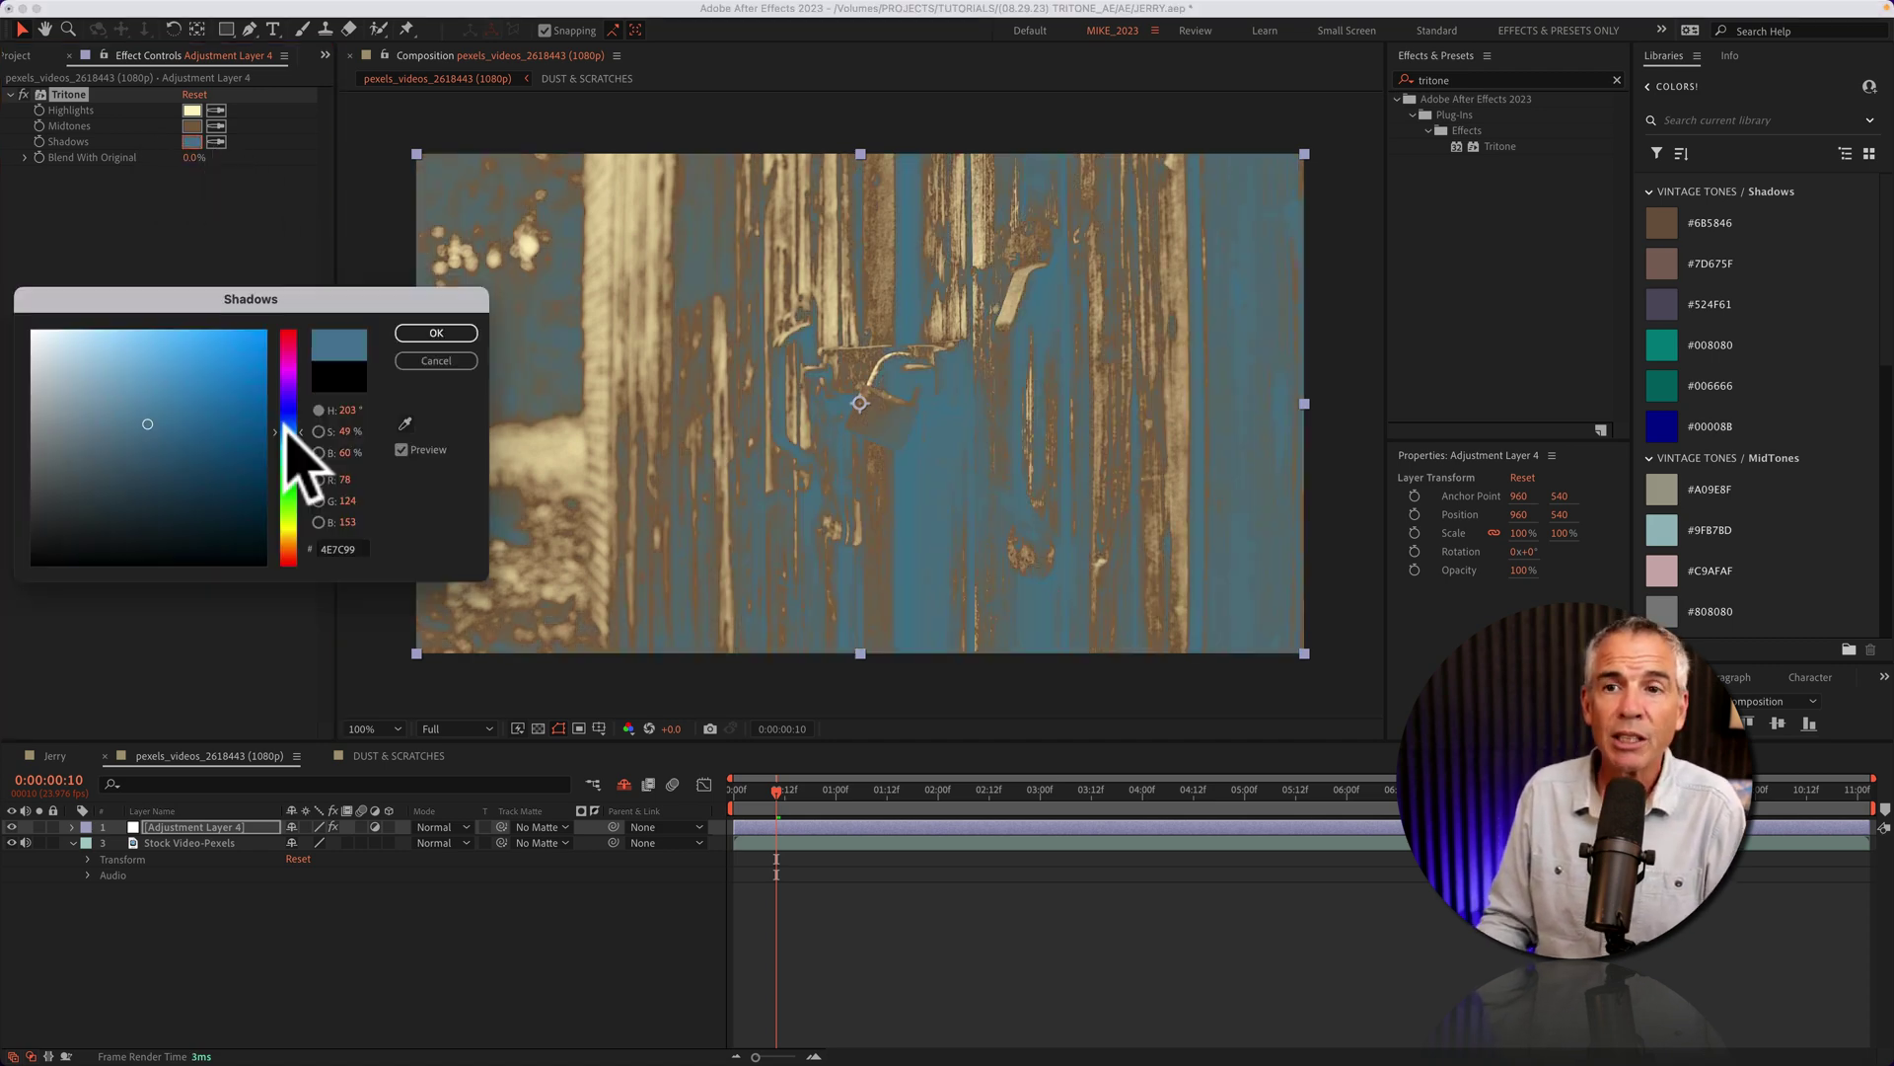
click(286, 424)
click(241, 475)
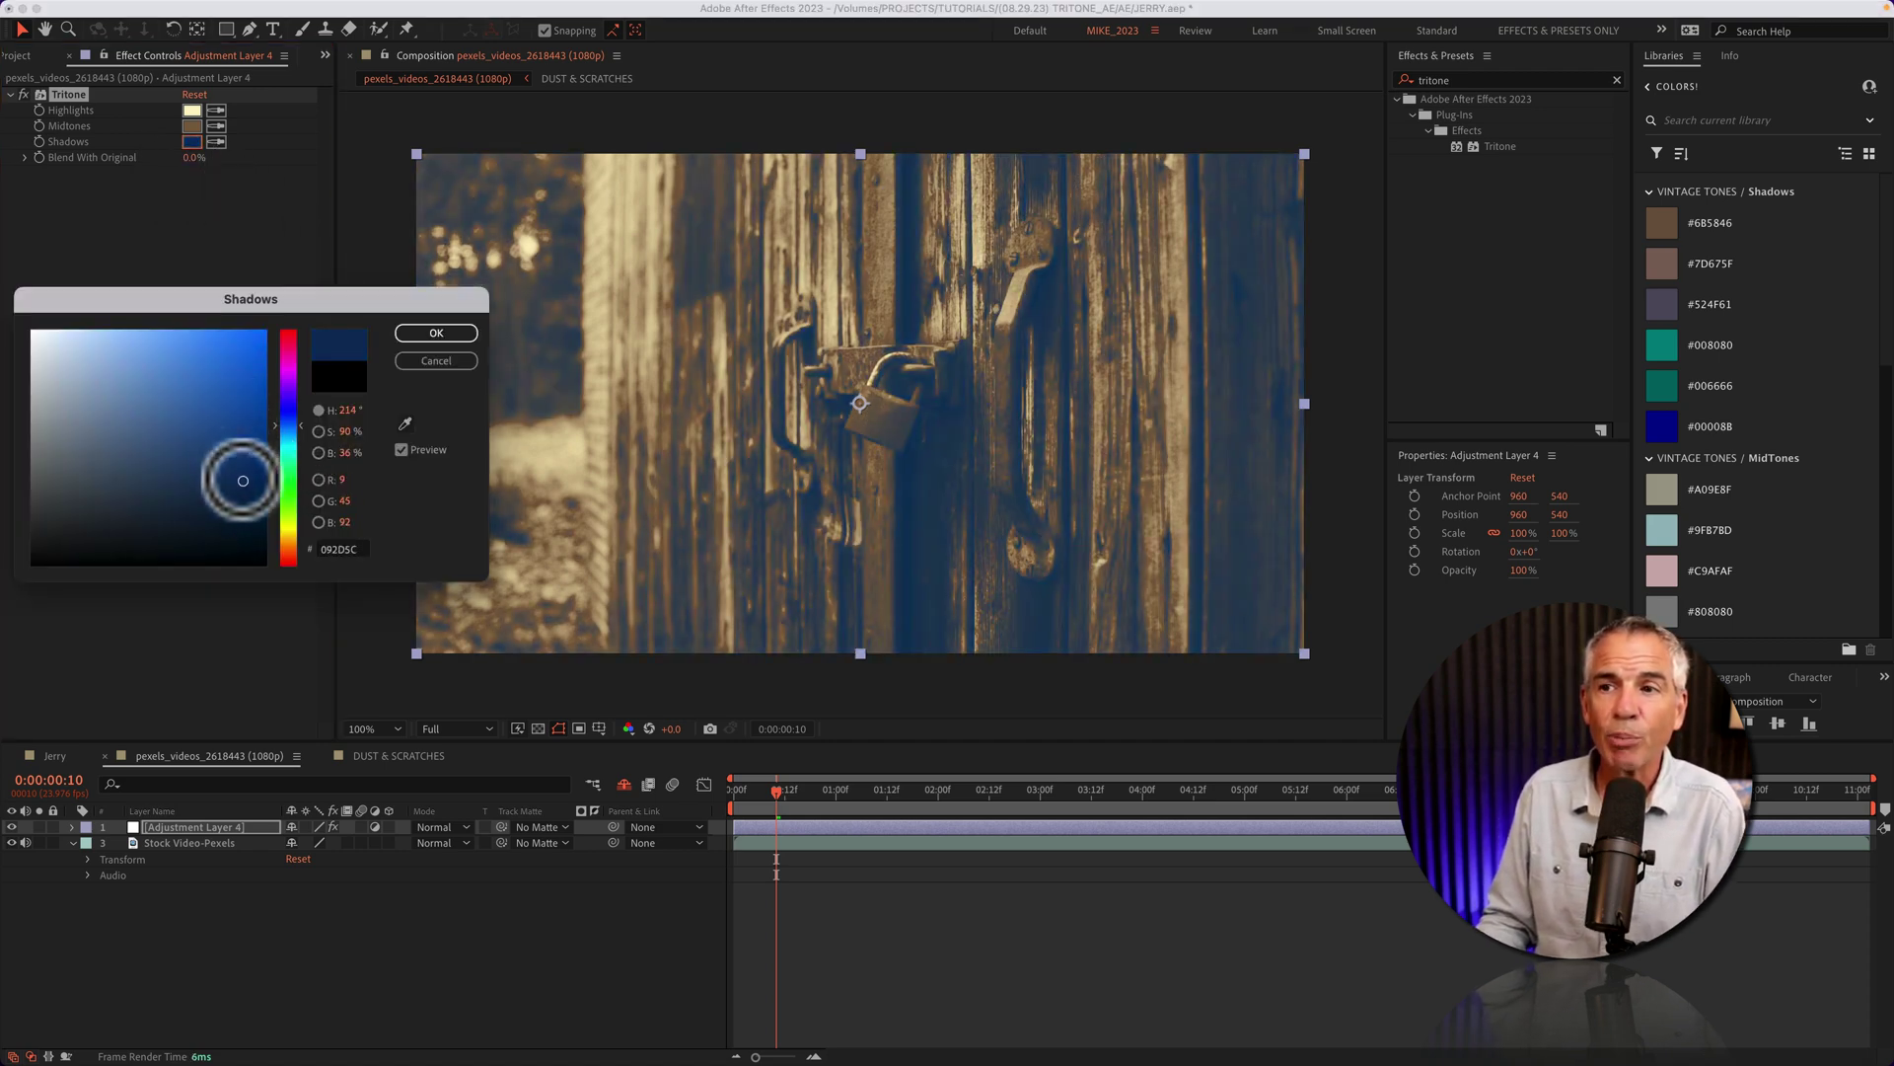
click(436, 333)
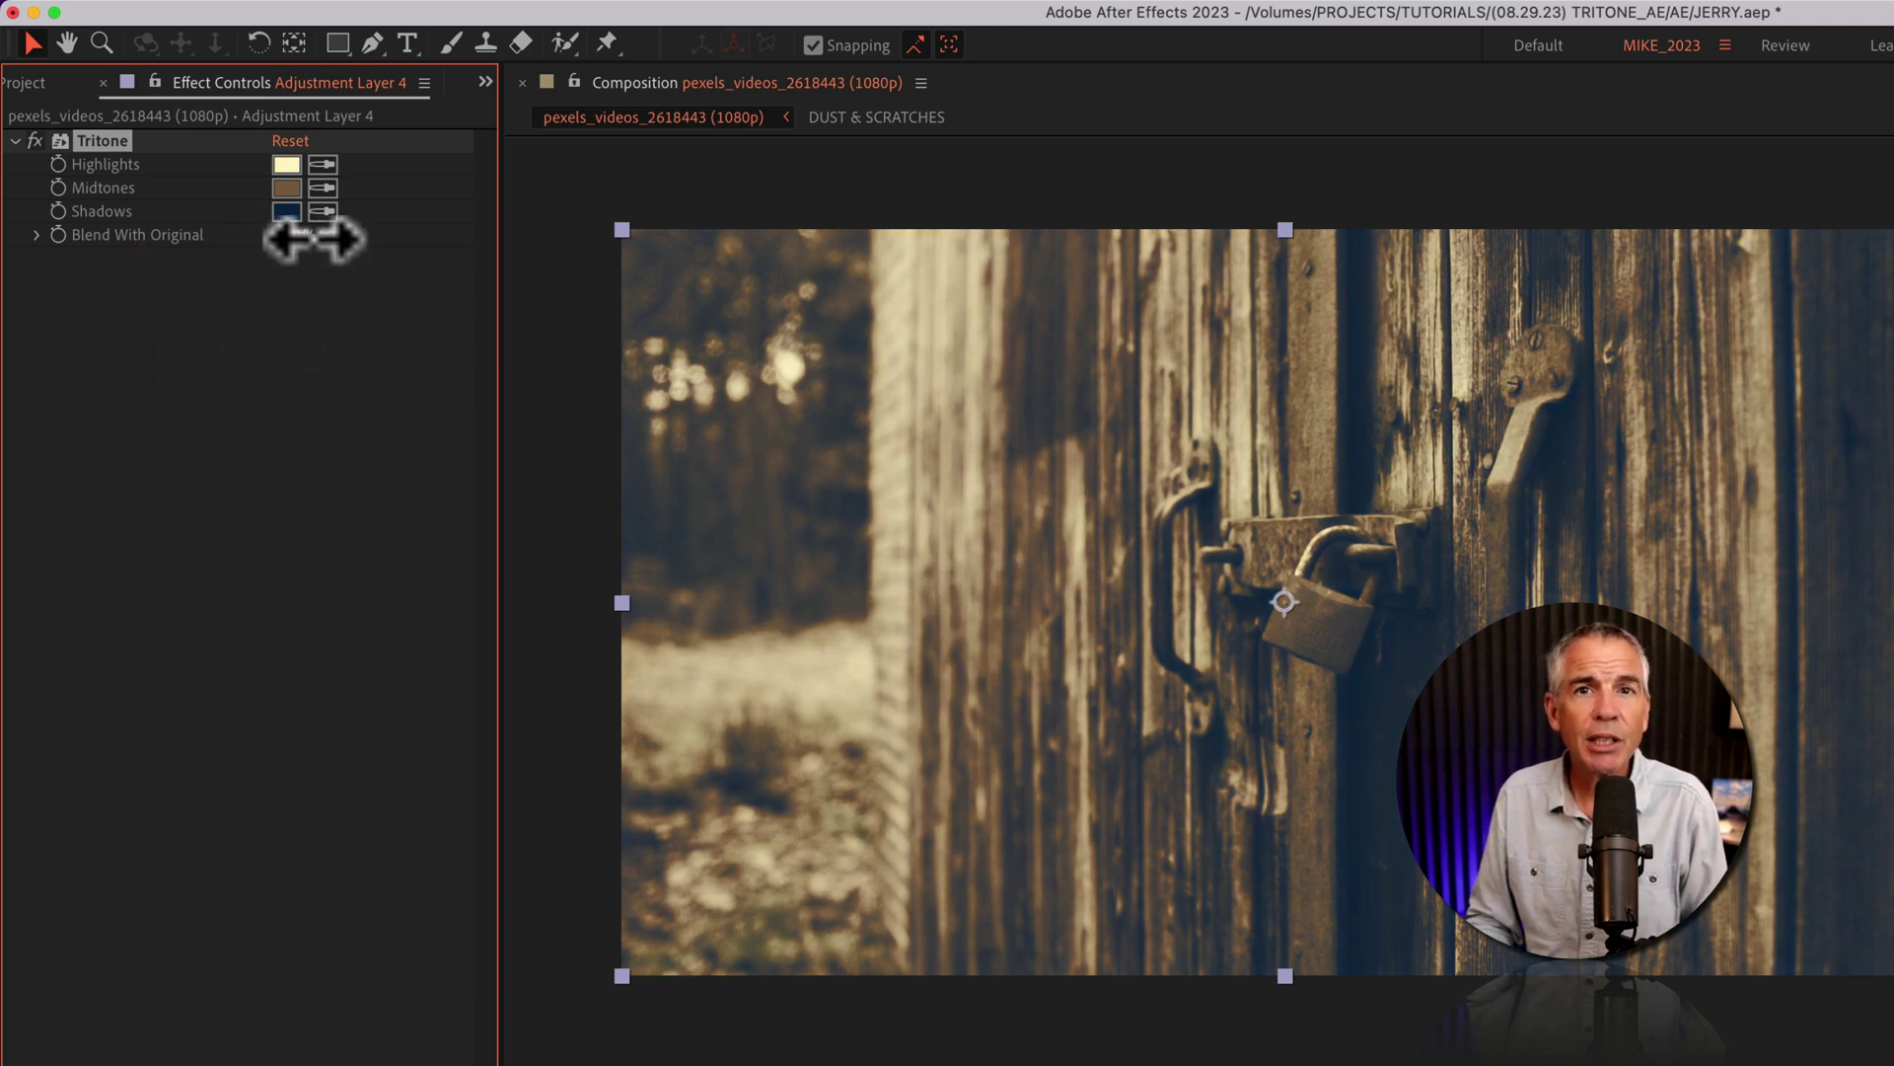
Step: Set Tritone's Blend With Original to 50.0%, then toggle the effect off and on to compare
drag(313, 238, 642, 250)
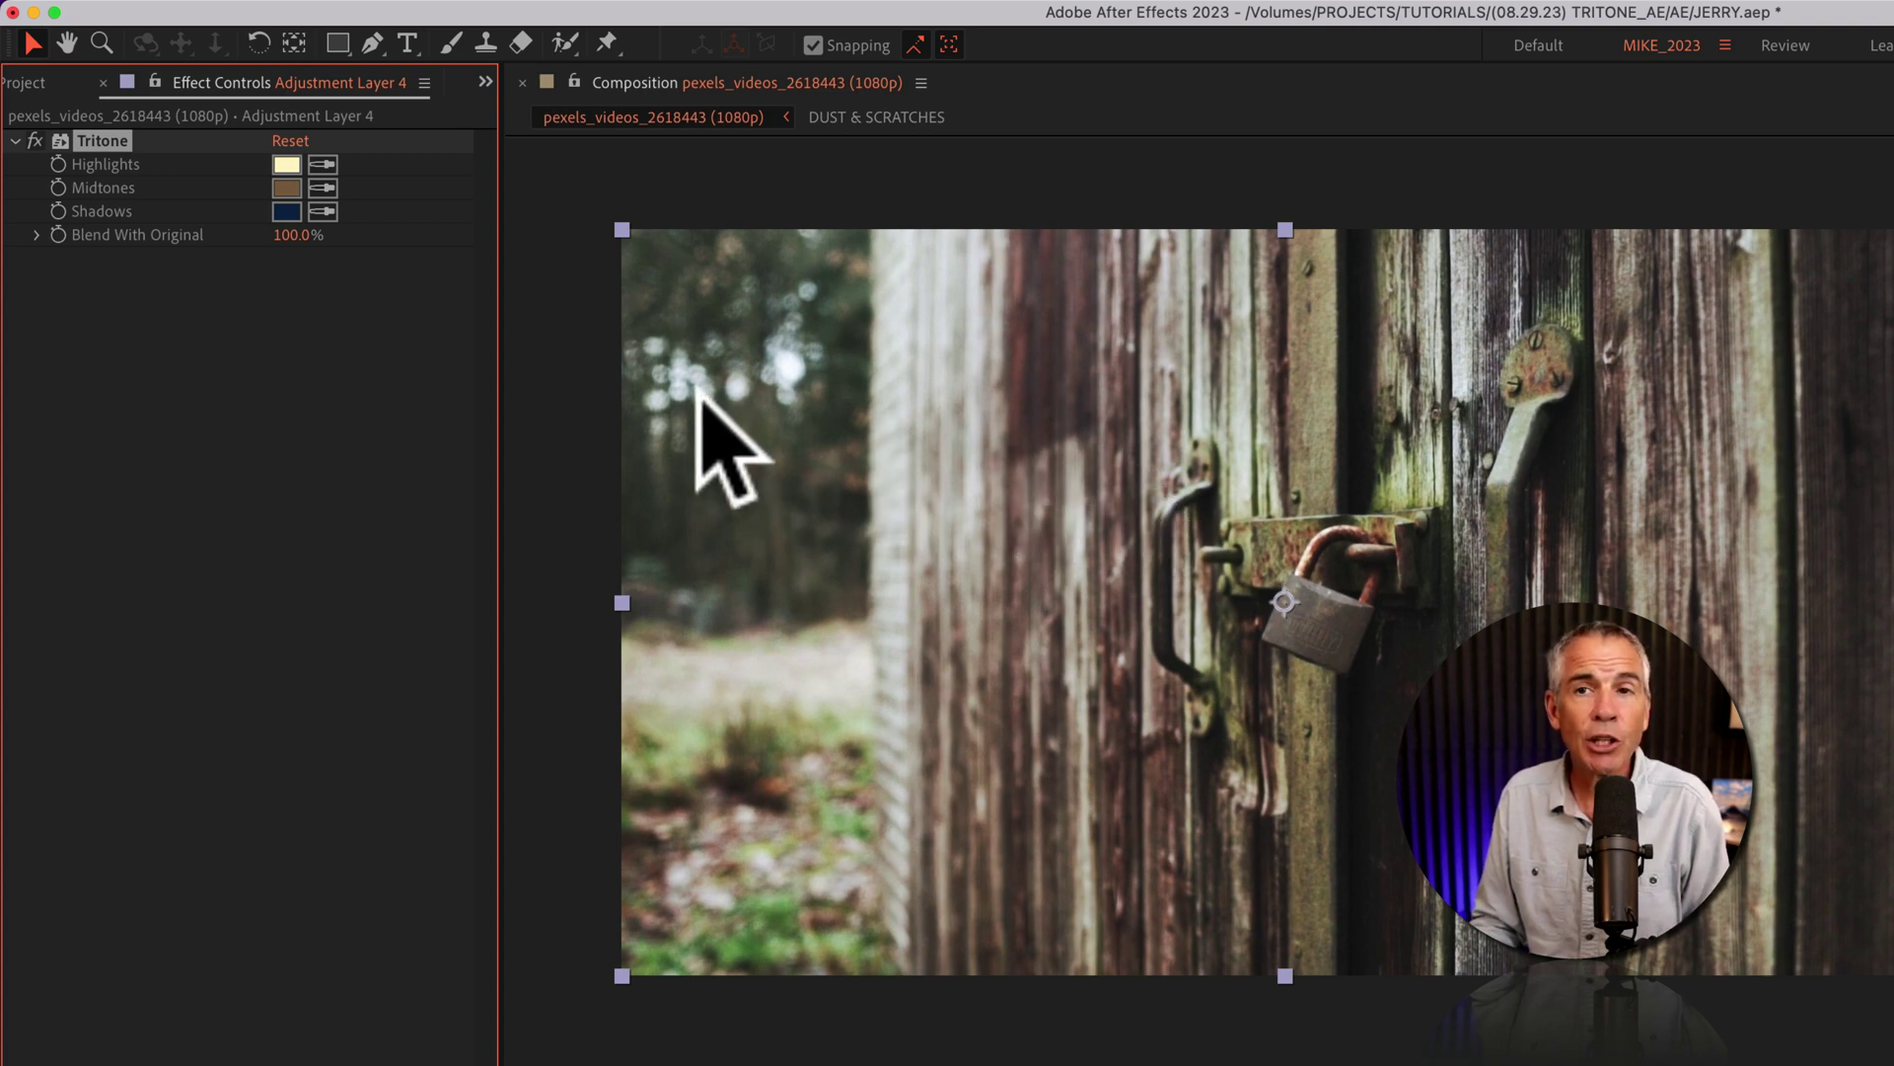
drag(291, 237, 247, 245)
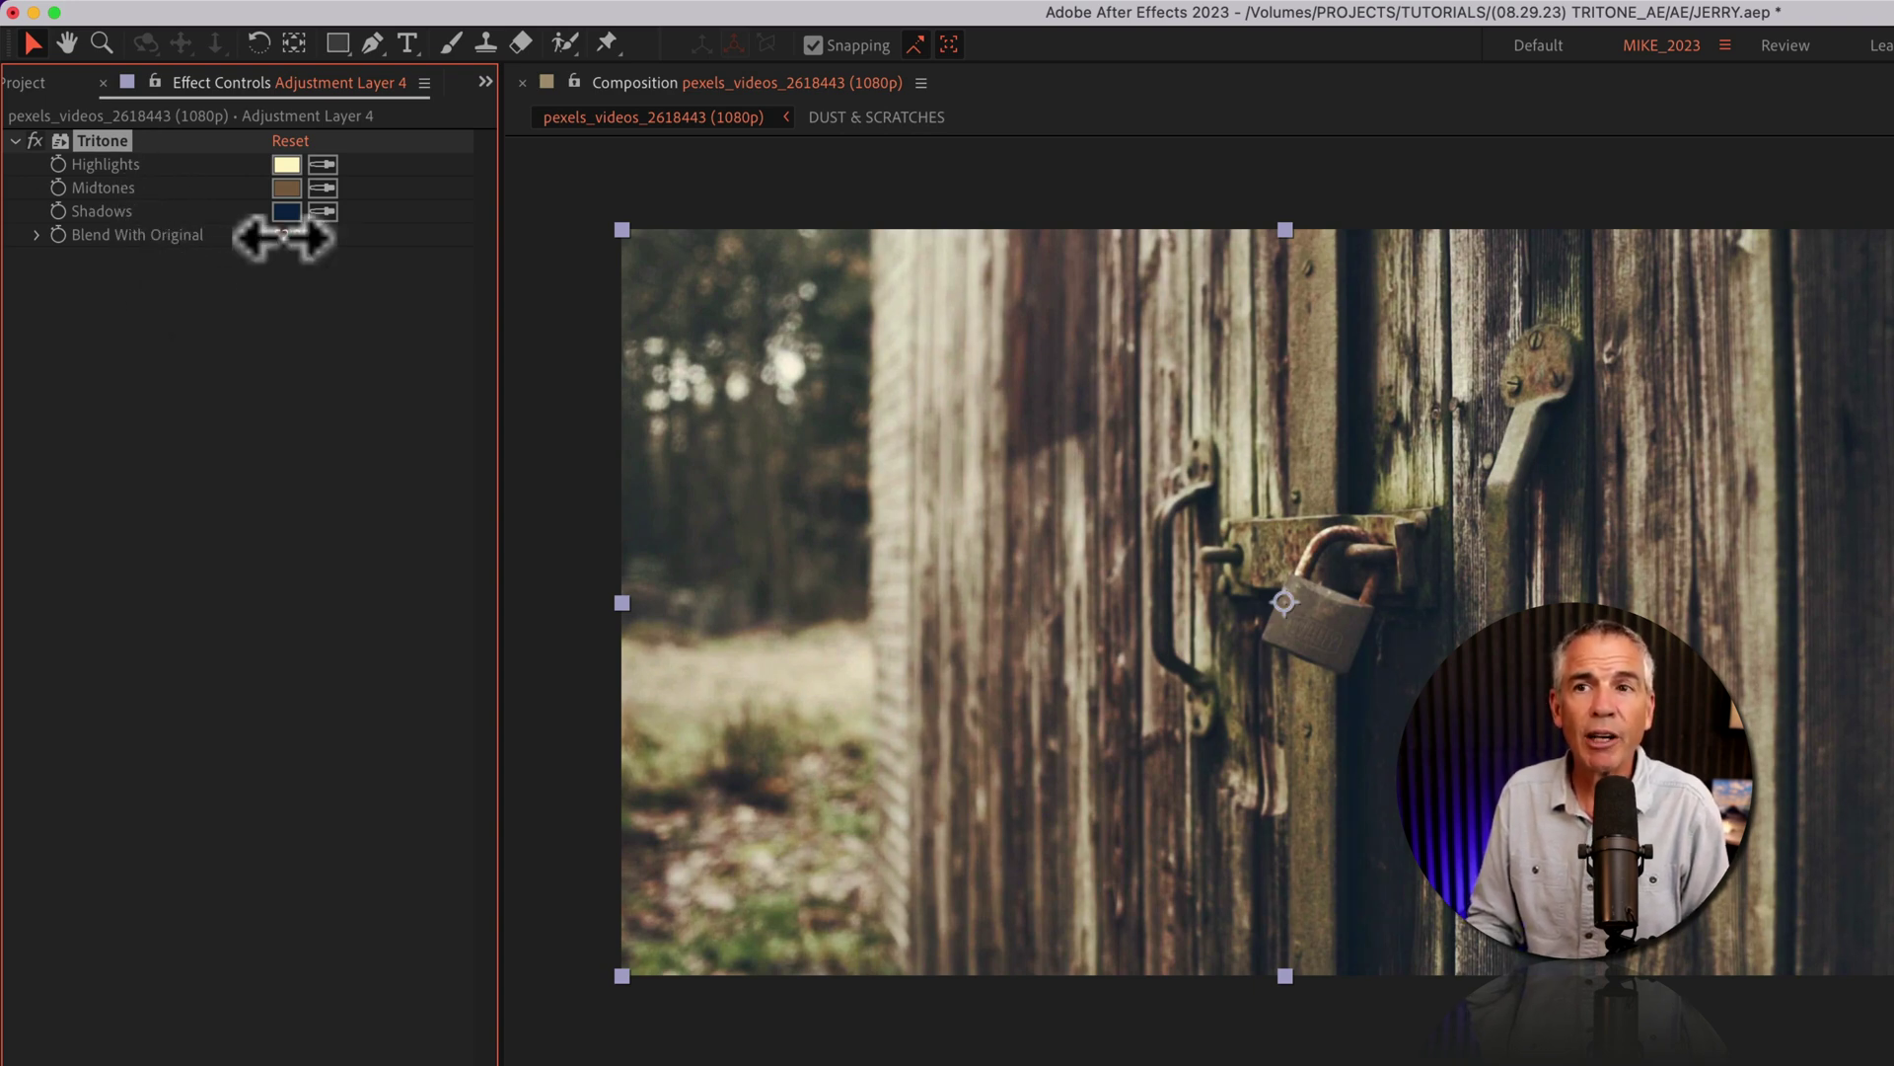
drag(280, 233, 263, 648)
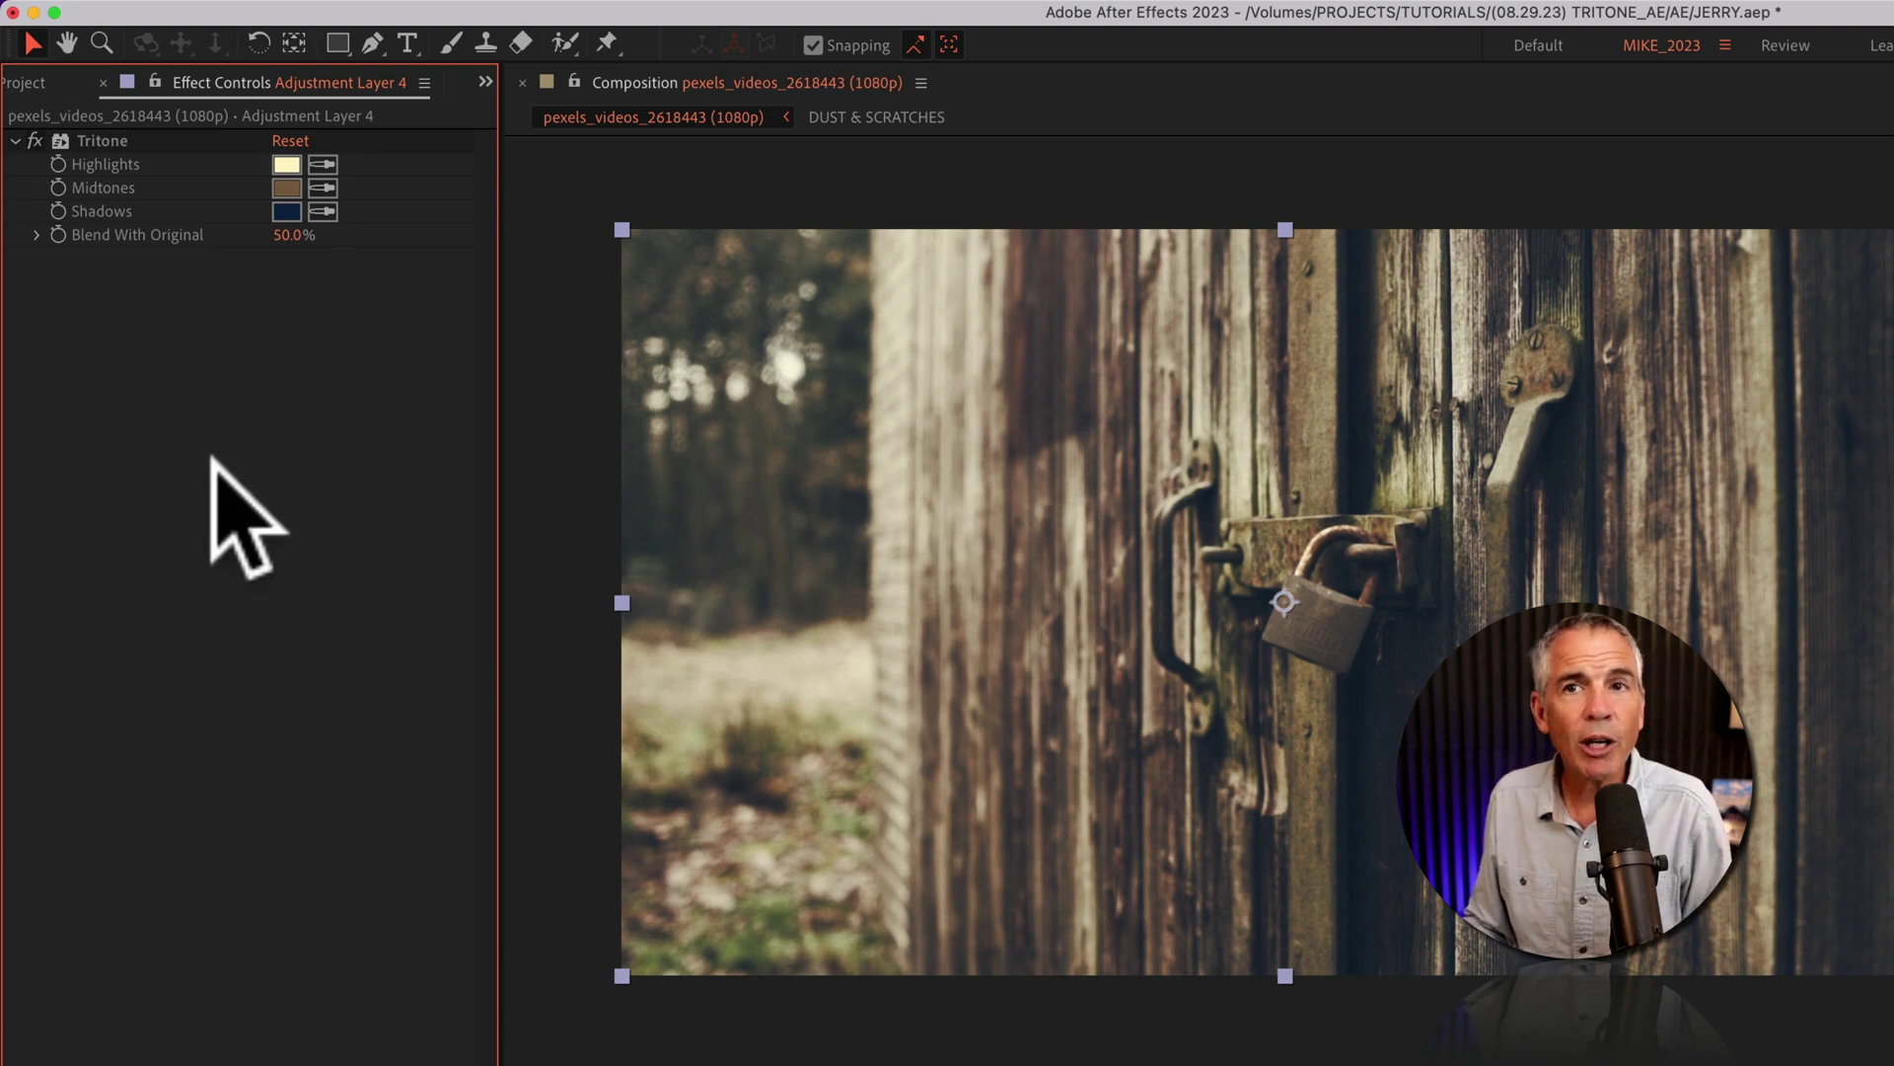
click(36, 141)
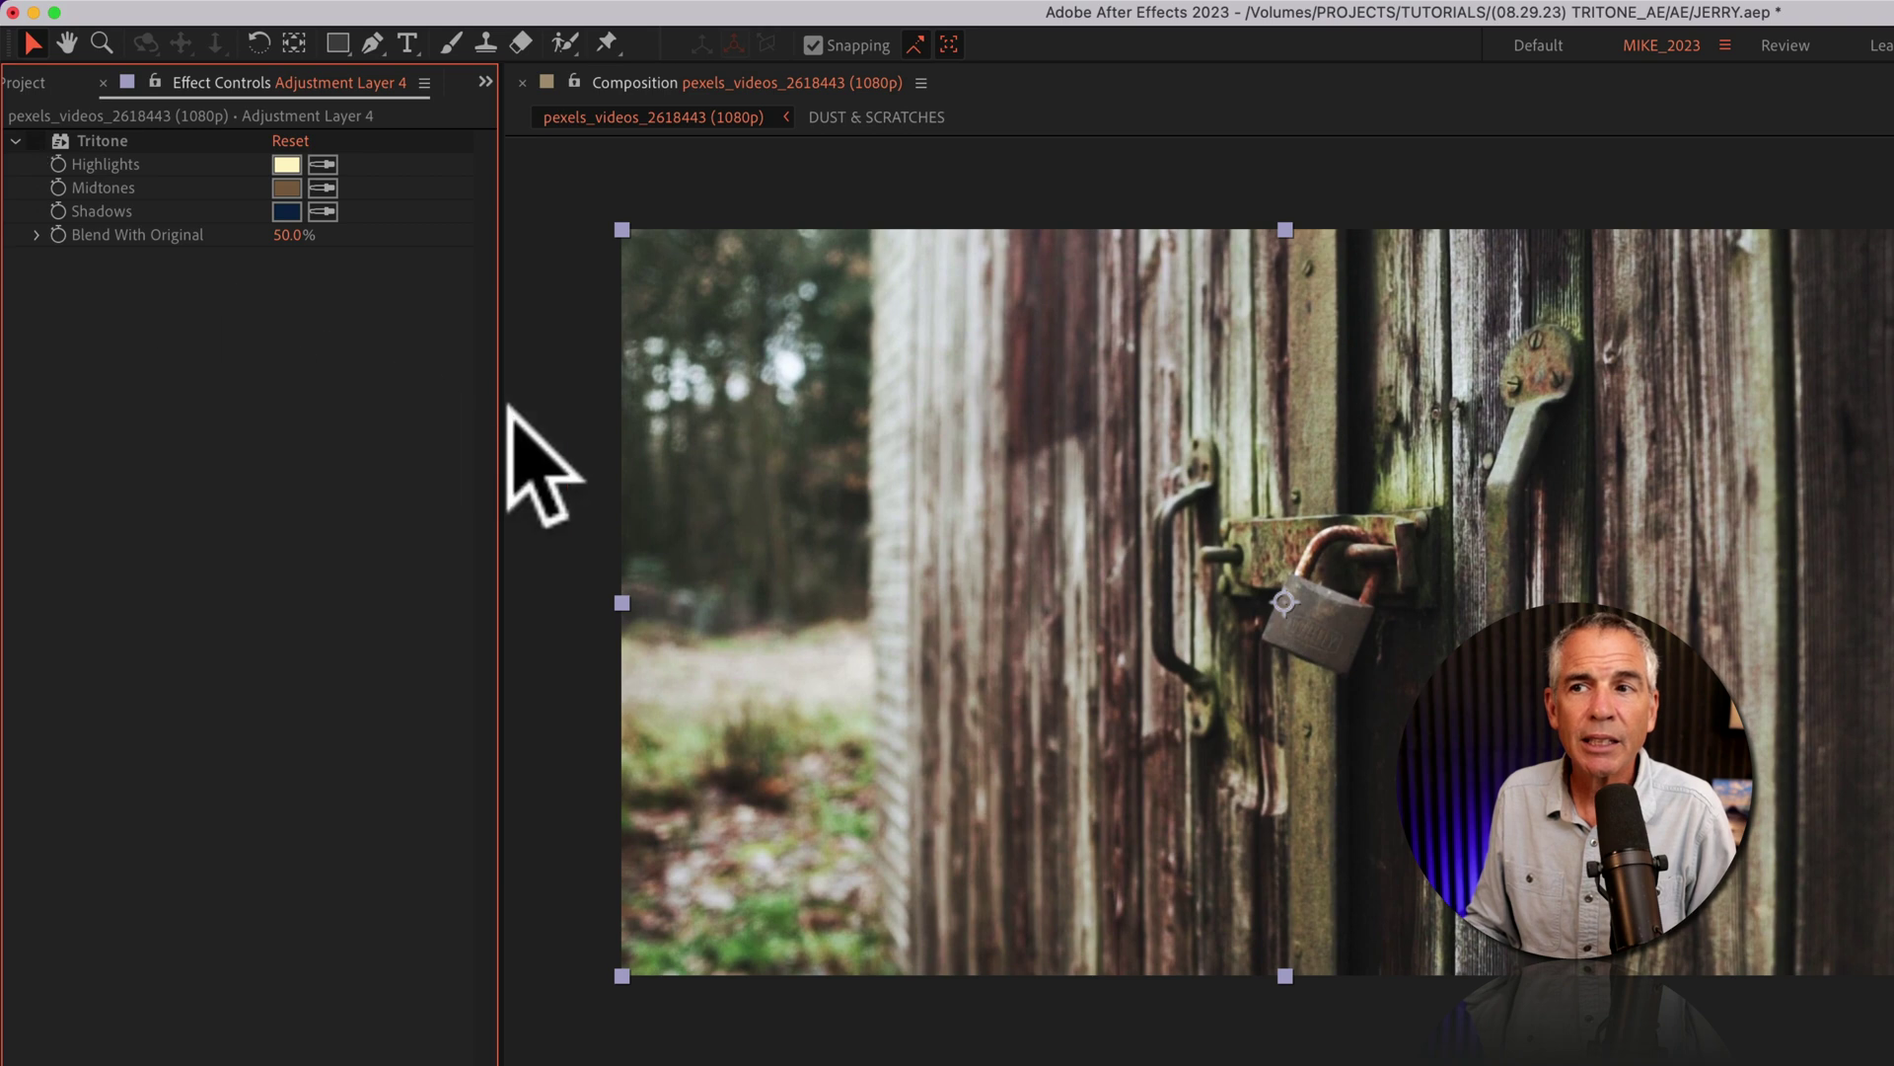
click(36, 141)
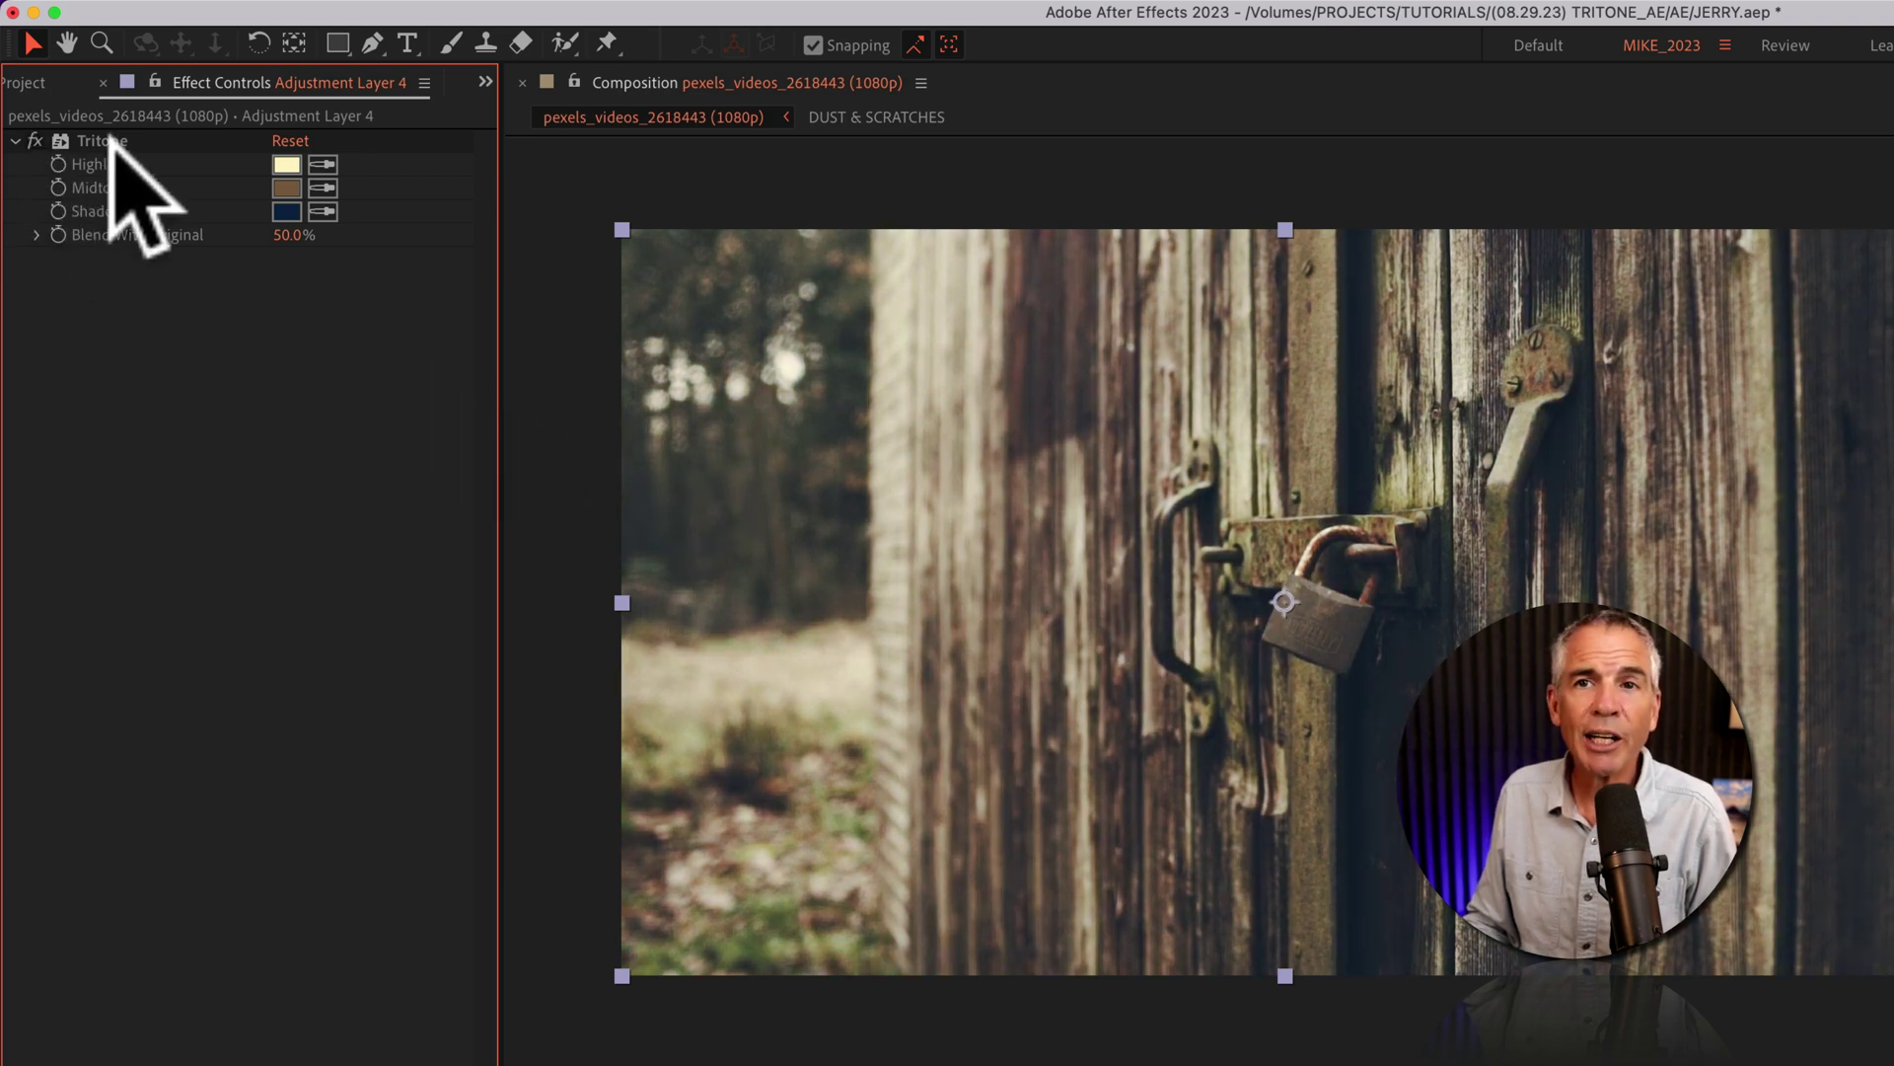